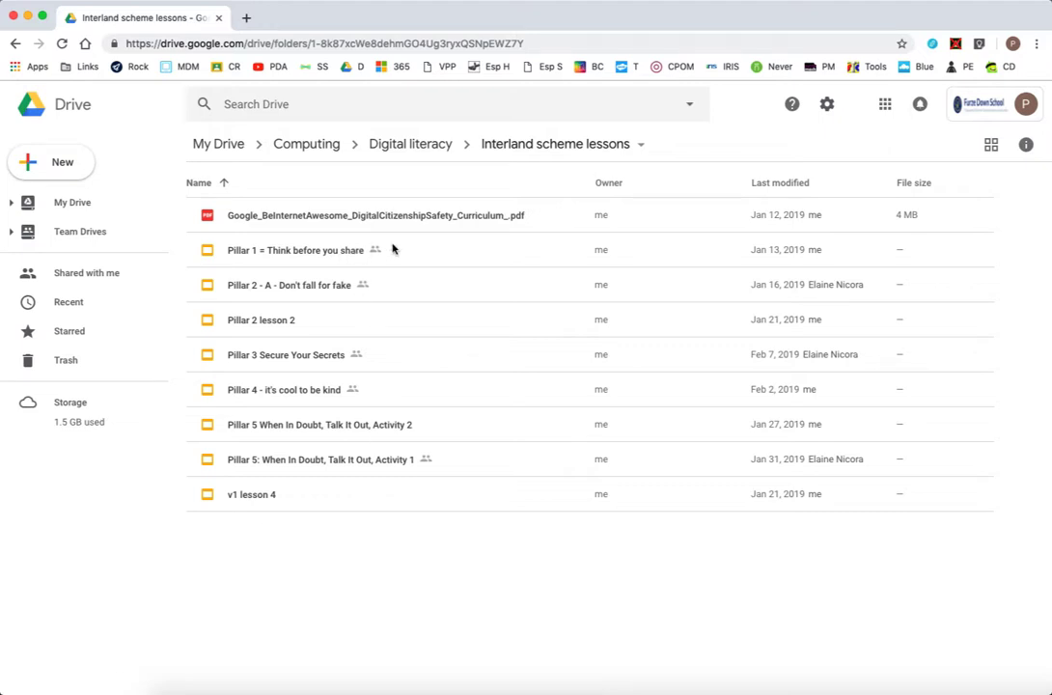
Create a new blank Google Slides presentation from Google Drive's New menu
{"action": "left_click", "coordinate": [50, 165]}
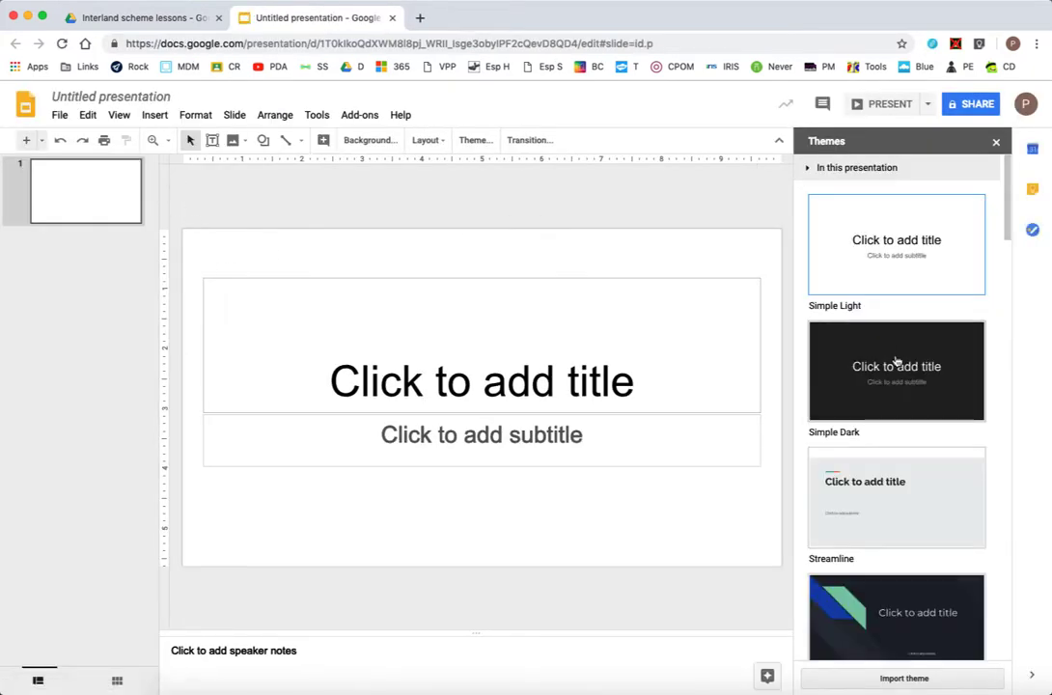
Close the Themes panel and delete the title and subtitle placeholders from the slide
{"action": "scroll", "coordinate": [895, 364], "scroll_direction": "down", "scroll_amount": 10}
{"action": "scroll", "coordinate": [864, 393], "scroll_direction": "down", "scroll_amount": 3}
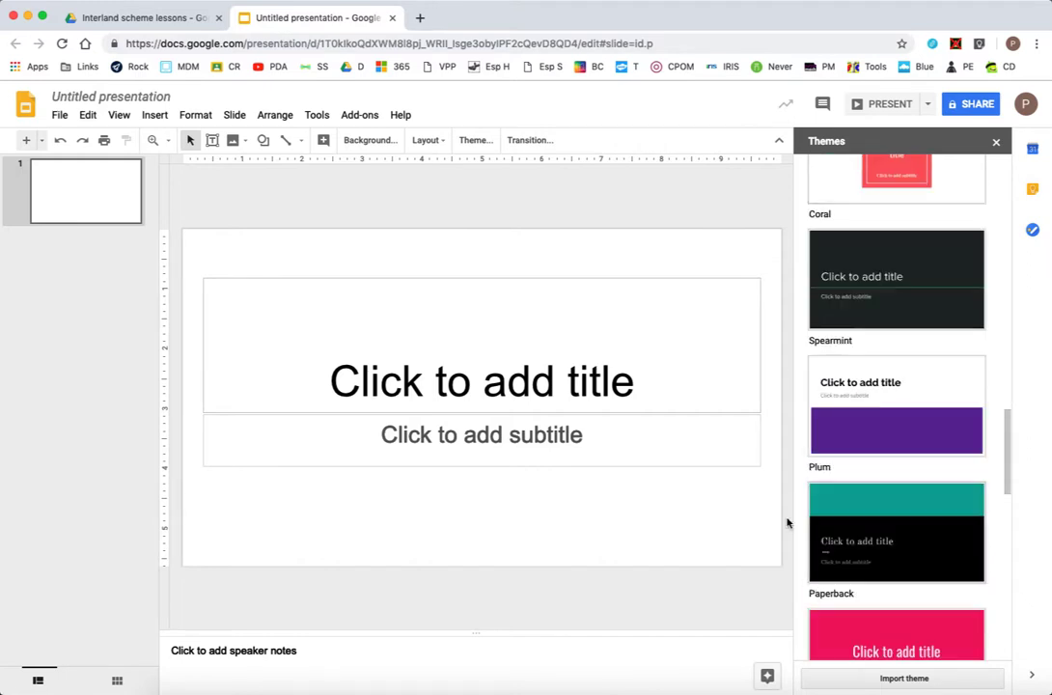
{"action": "left_click", "coordinate": [995, 140]}
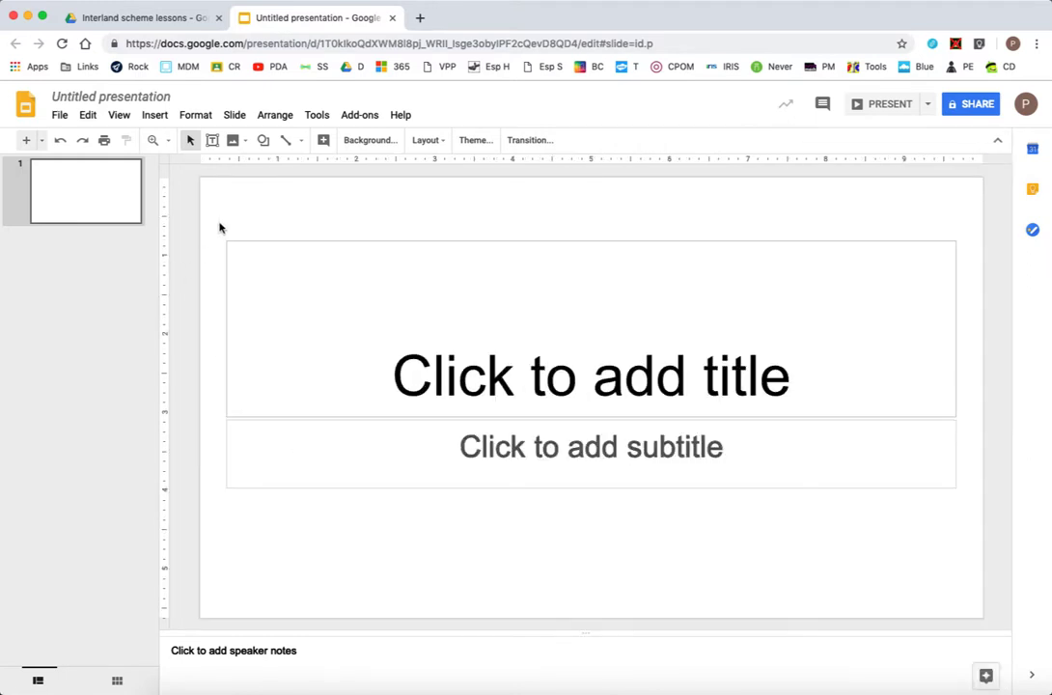
{"action": "left_click_drag", "start_coordinate": [220, 228], "coordinate": [969, 586]}
{"action": "key", "text": "Delete"}
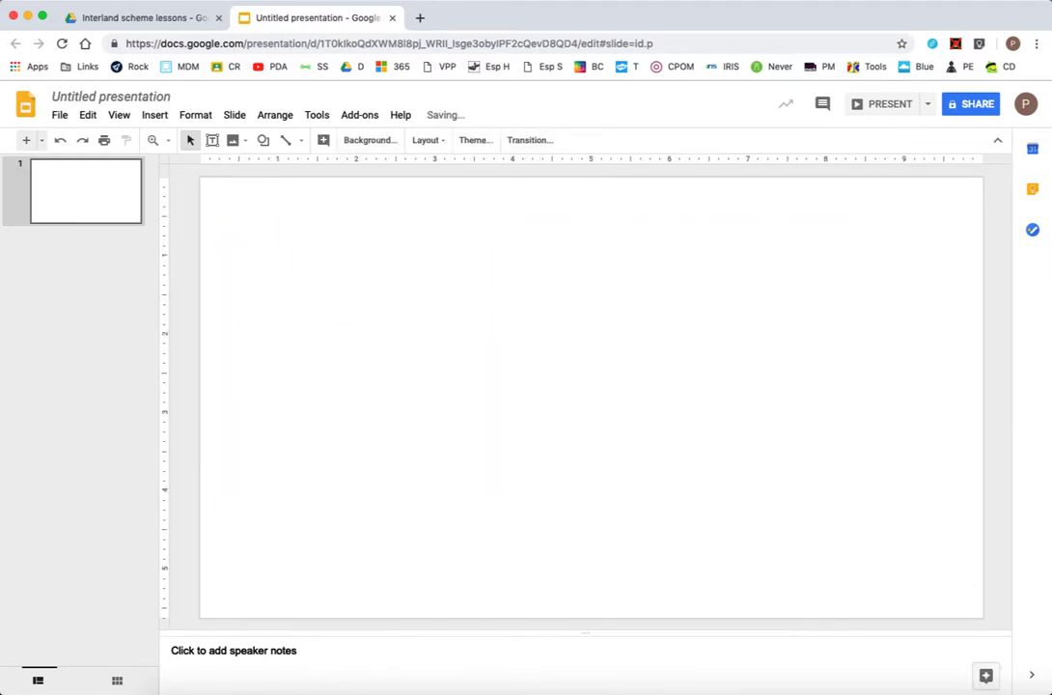
Insert a 'Think' word art, move it to the top-left corner and shrink it
{"action": "left_click", "coordinate": [155, 116]}
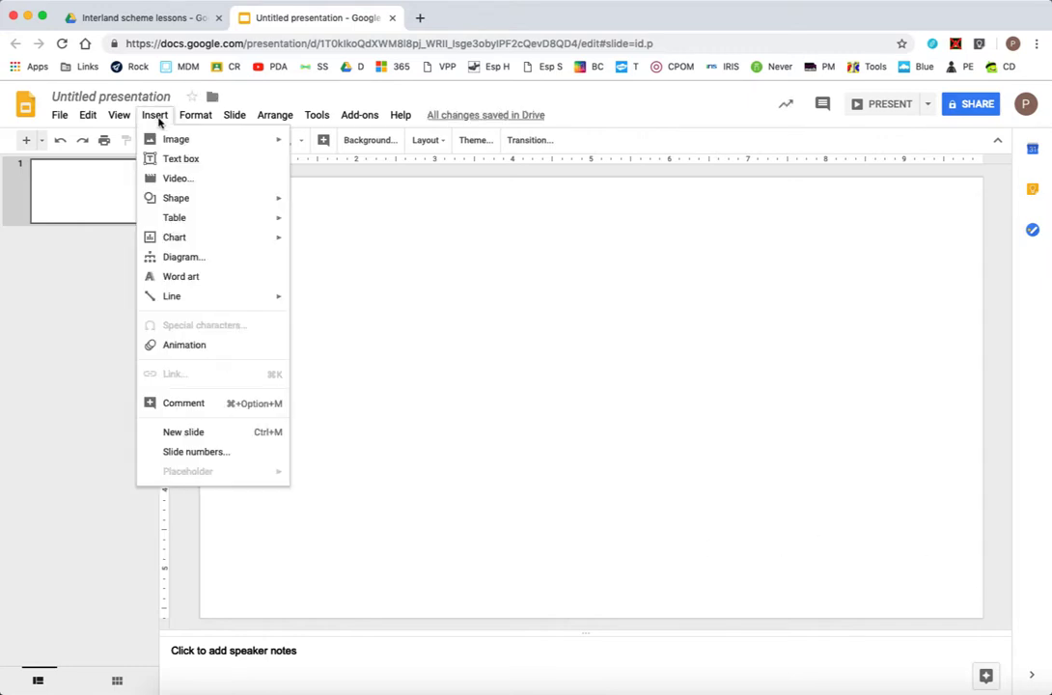
{"action": "mouse_move", "coordinate": [190, 221]}
{"action": "left_click", "coordinate": [188, 277]}
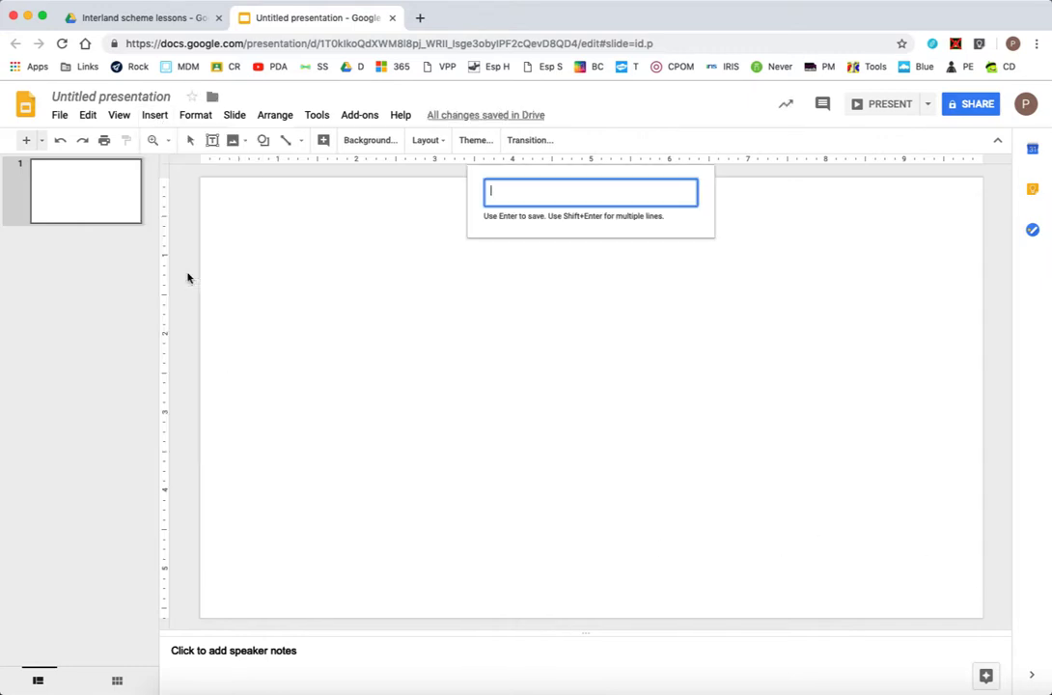
{"action": "type", "text": "Think"}
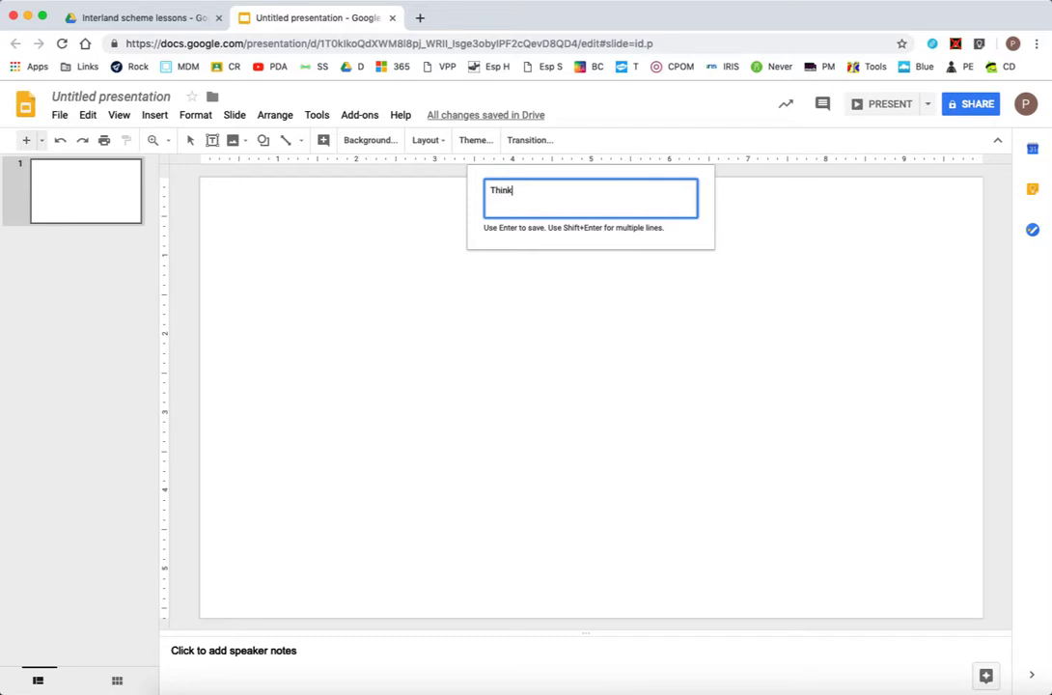
{"action": "key", "text": "Return"}
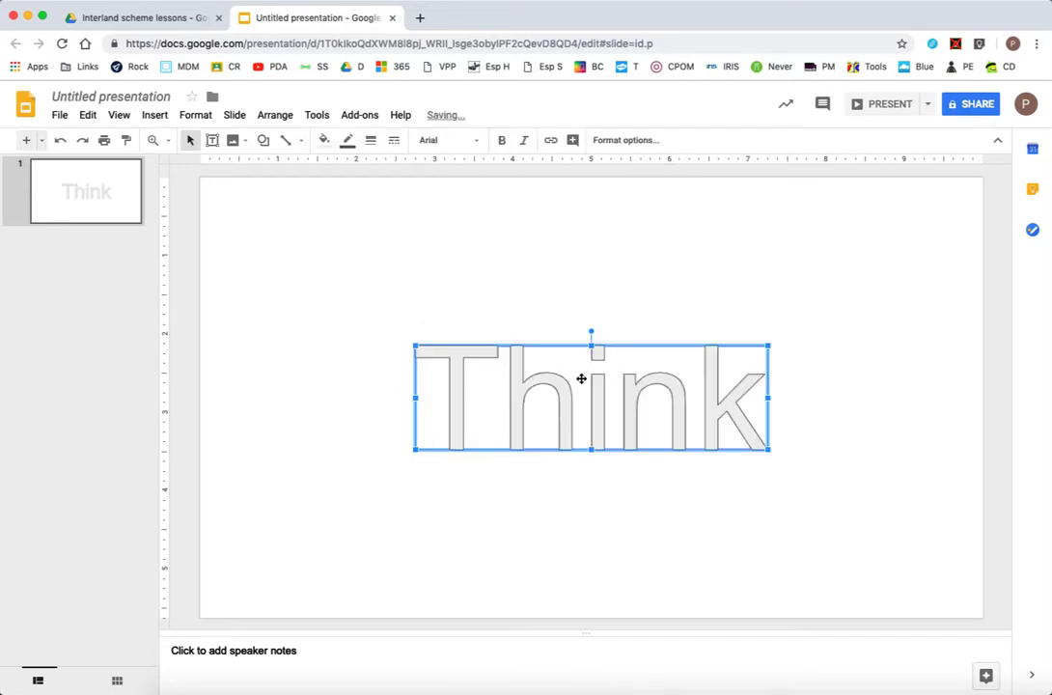
{"action": "left_click_drag", "start_coordinate": [739, 391], "coordinate": [548, 242]}
{"action": "left_click_drag", "start_coordinate": [577, 302], "coordinate": [480, 265]}
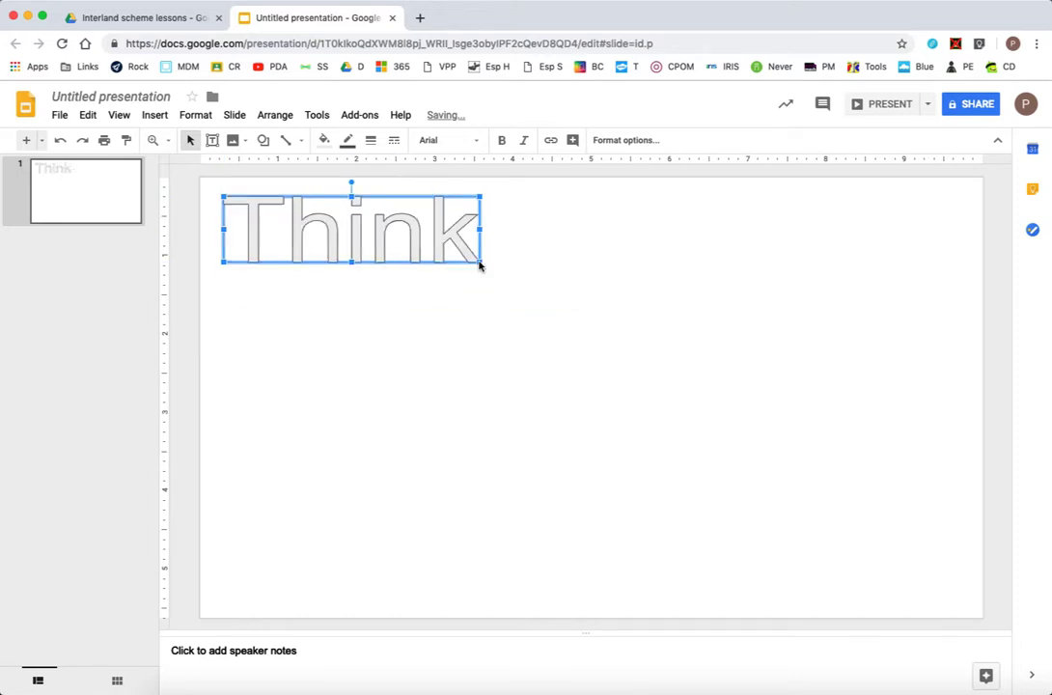
Give the 'Think' word art a drop shadow and a reflection in Format options
{"action": "right_click", "coordinate": [435, 241]}
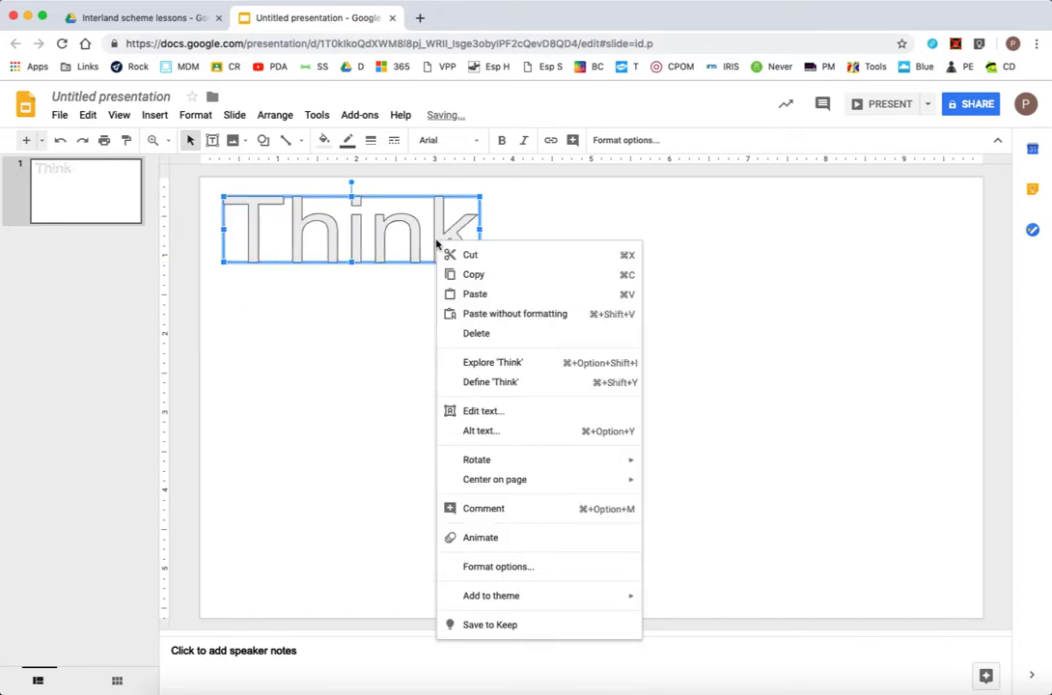
{"action": "left_click", "coordinate": [501, 566]}
{"action": "left_click", "coordinate": [985, 217]}
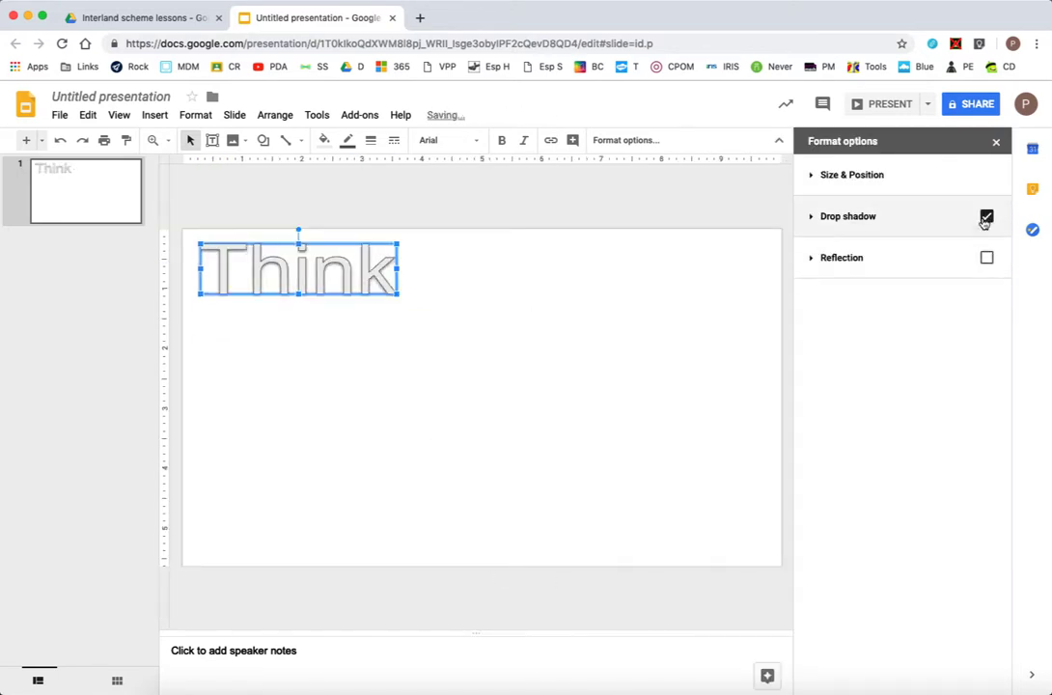
{"action": "left_click", "coordinate": [986, 258]}
{"action": "left_click", "coordinate": [812, 176]}
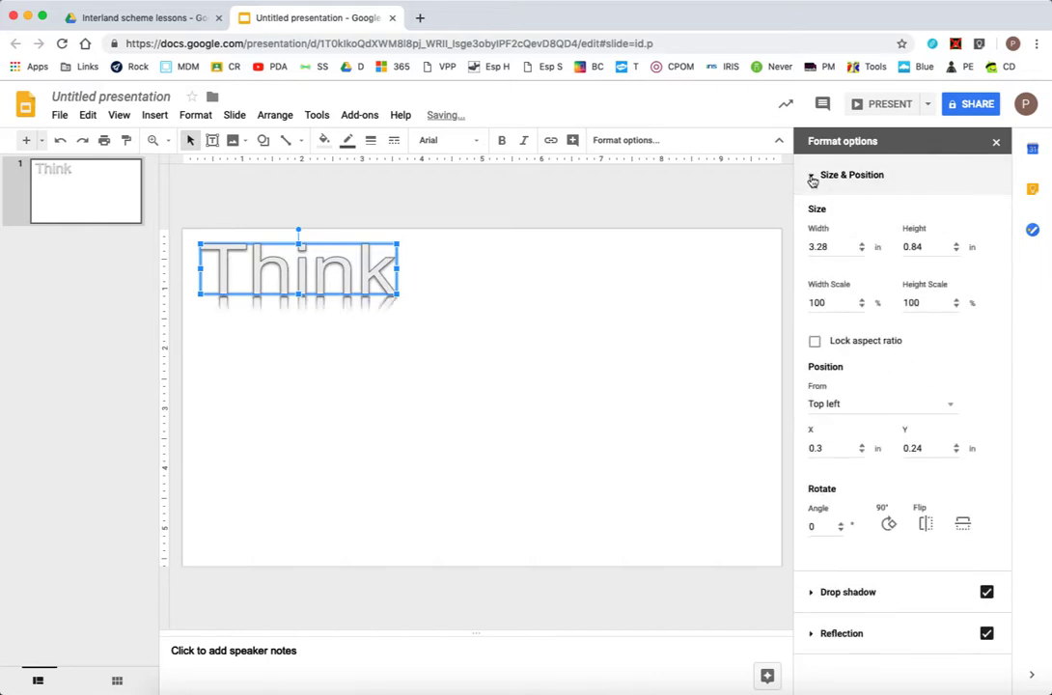
{"action": "left_click", "coordinate": [811, 178]}
{"action": "left_click", "coordinate": [479, 211]}
{"action": "left_click", "coordinate": [345, 271]}
Set 'Think' in the Caveat font with a yellow fill
{"action": "left_click", "coordinate": [476, 140]}
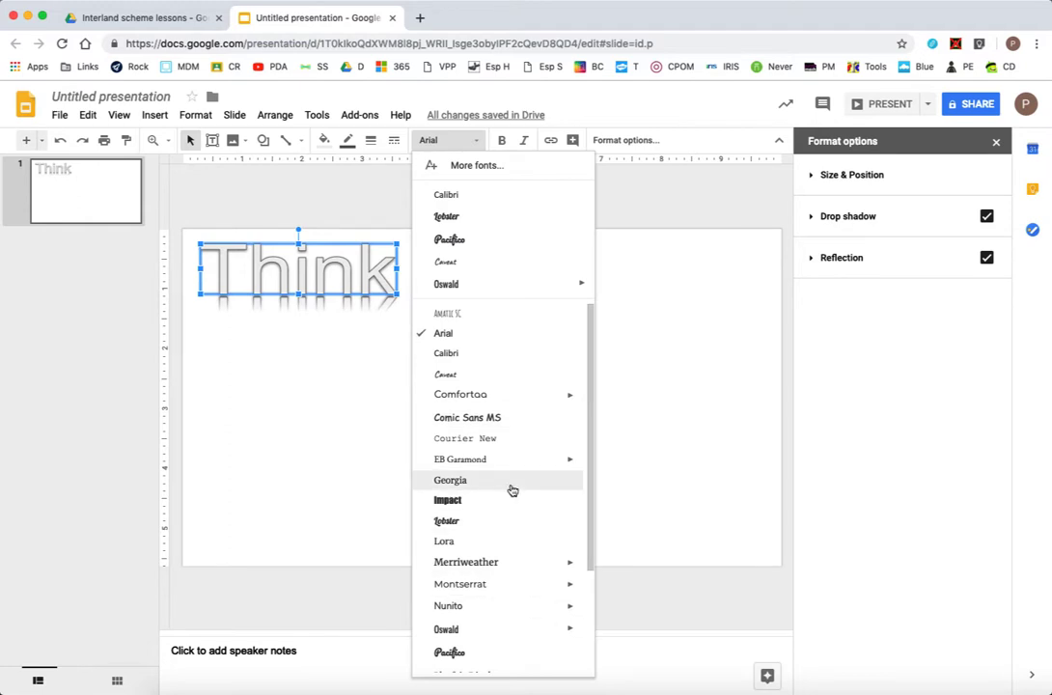
{"action": "left_click", "coordinate": [500, 384]}
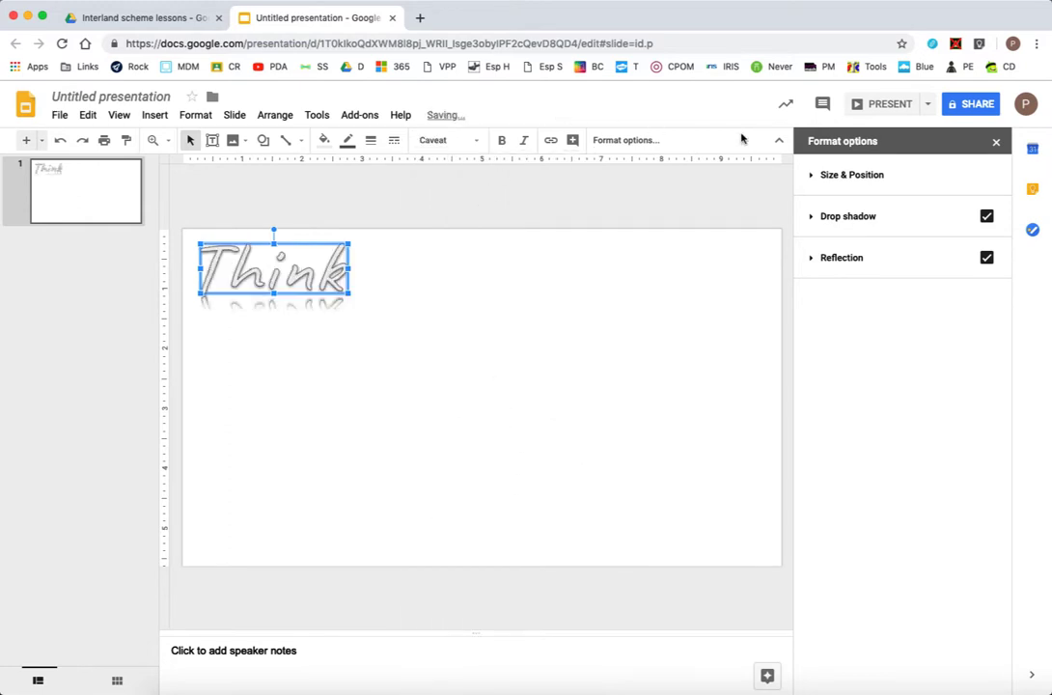
{"action": "left_click", "coordinate": [996, 142]}
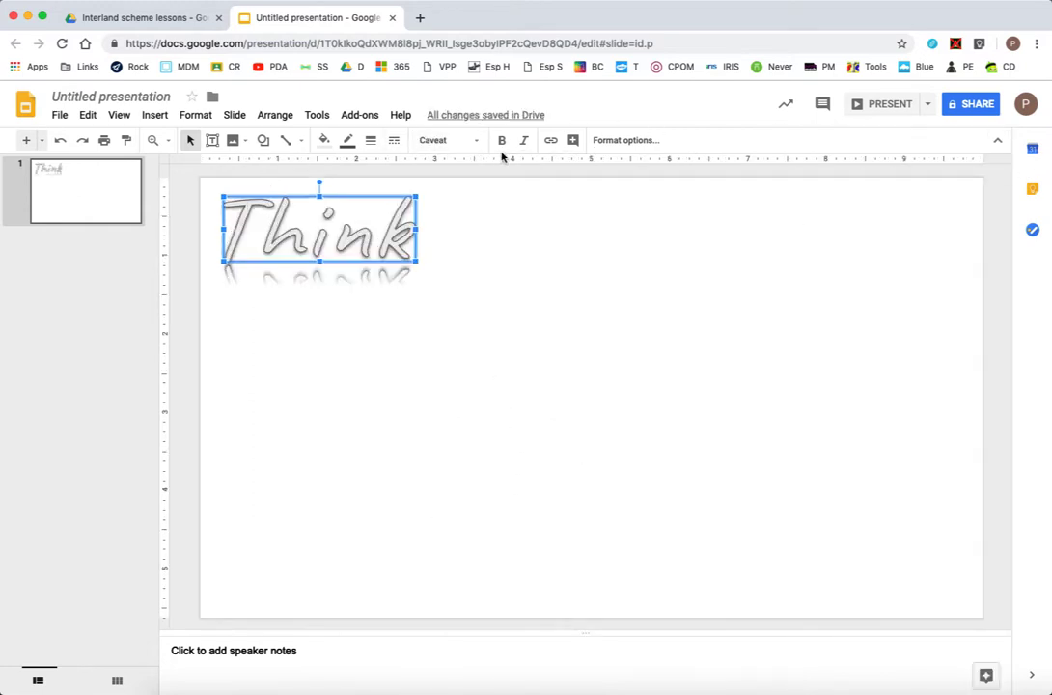
{"action": "left_click", "coordinate": [324, 140]}
{"action": "left_click", "coordinate": [371, 232]}
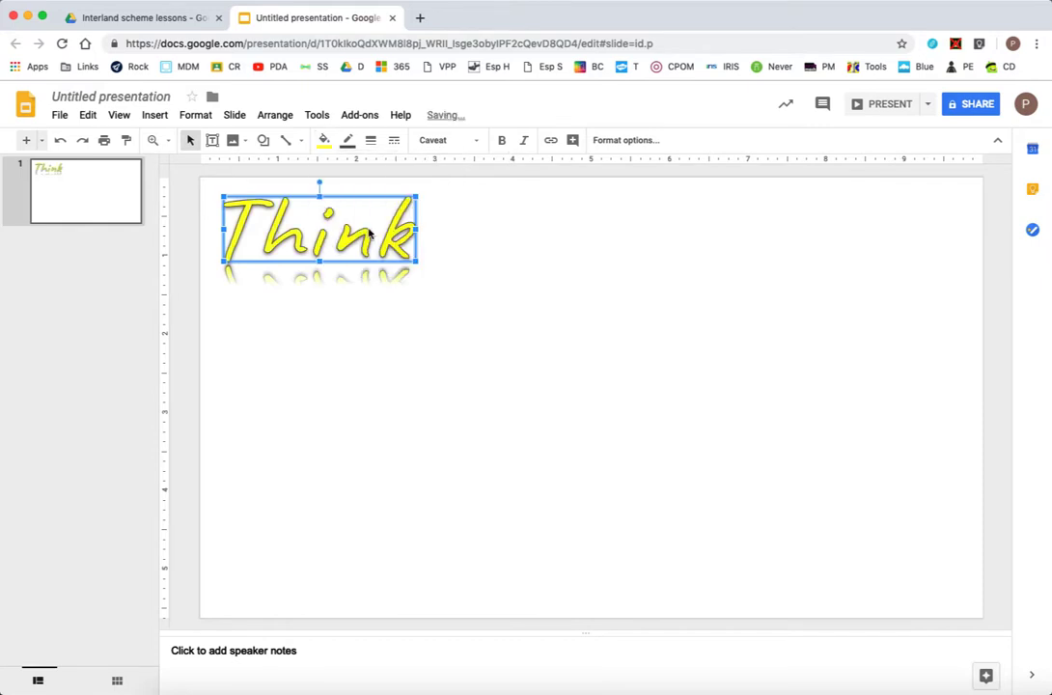
{"action": "left_click", "coordinate": [526, 353]}
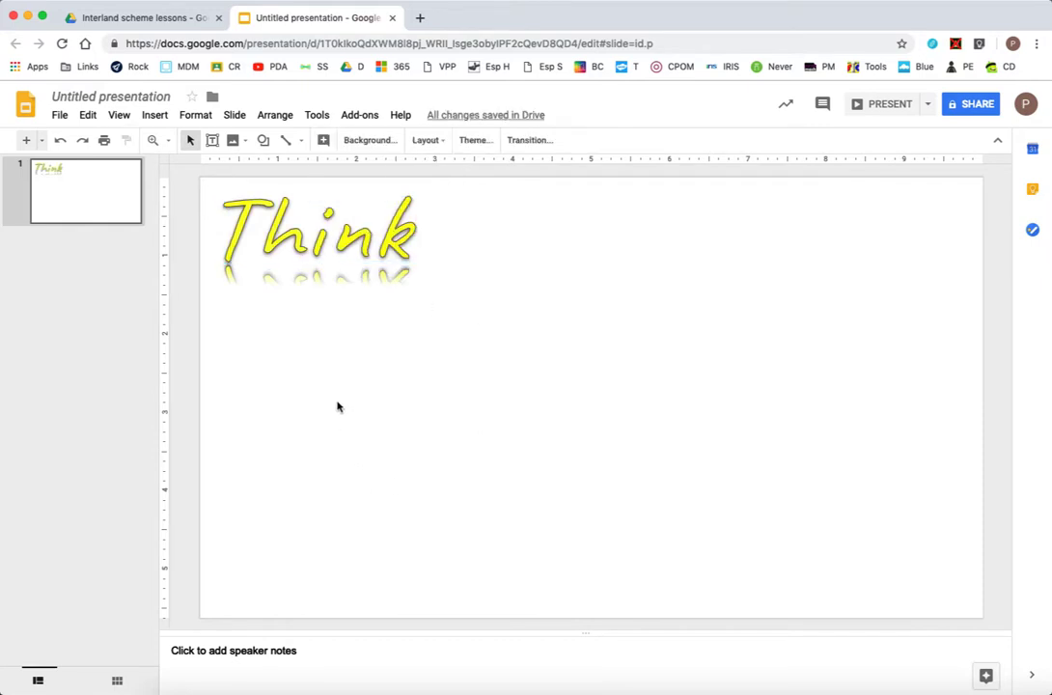
Insert a 'before' word art and position it beneath 'Think'
{"action": "left_click", "coordinate": [157, 116]}
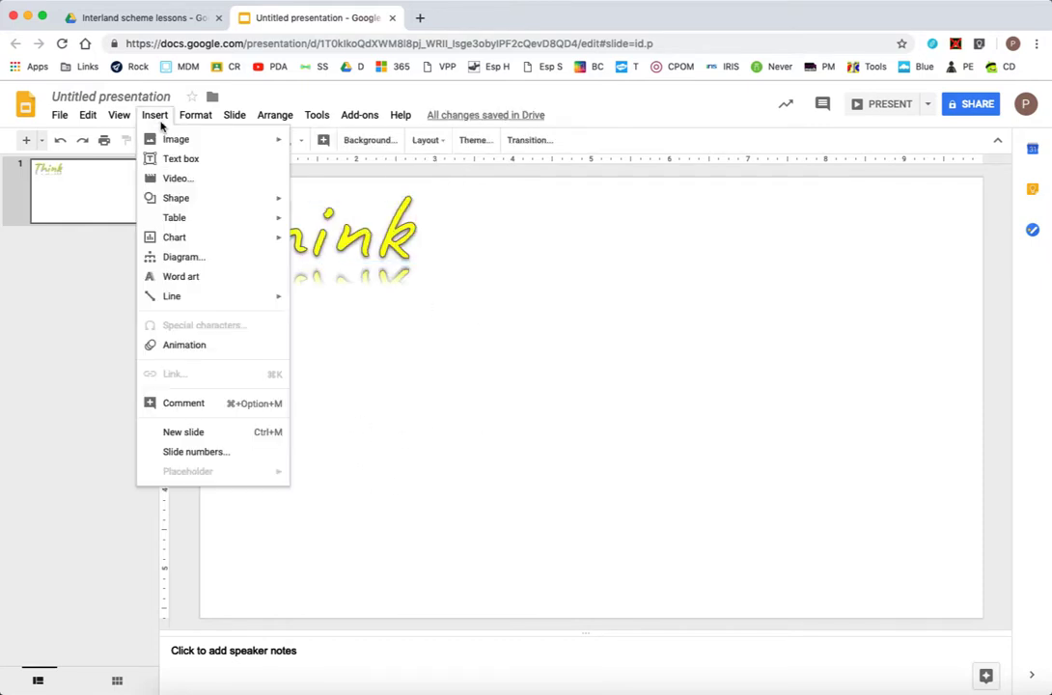
{"action": "left_click", "coordinate": [185, 275]}
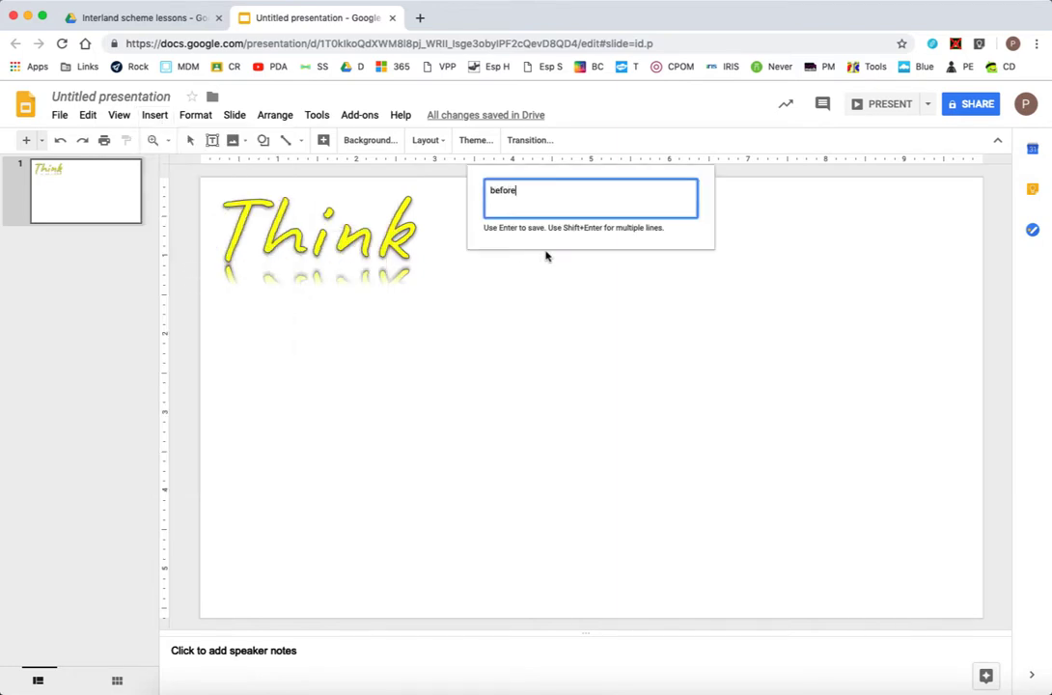
{"action": "type", "text": "before"}
{"action": "key", "text": "Return"}
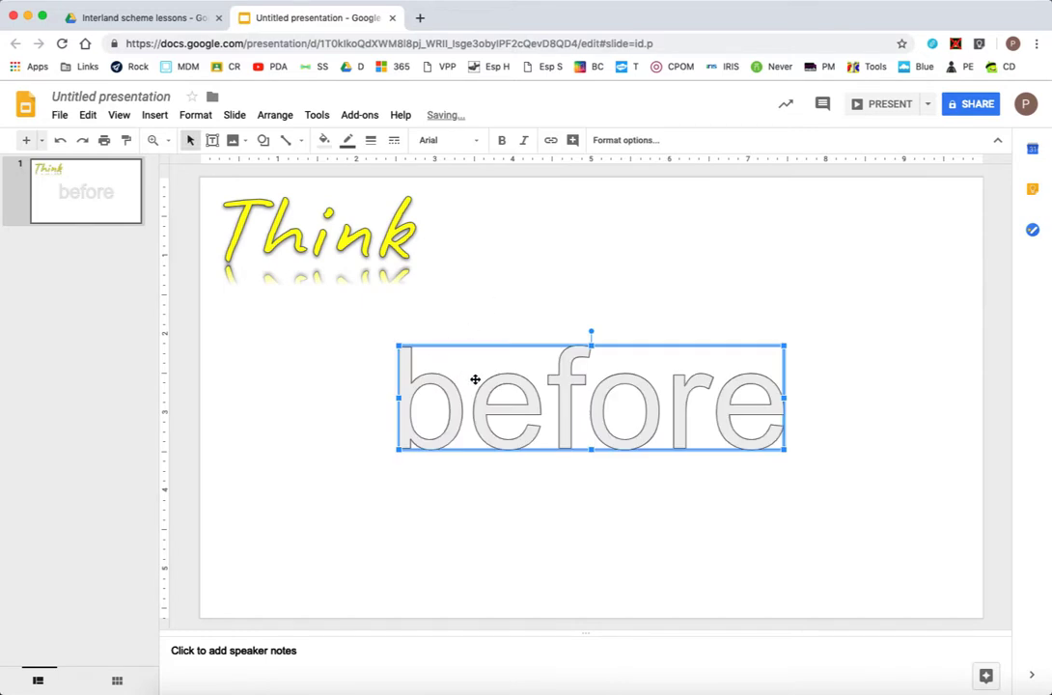
{"action": "left_click_drag", "start_coordinate": [476, 380], "coordinate": [483, 343]}
Fill 'before' with red and set it in the Impact font
{"action": "left_click", "coordinate": [324, 141]}
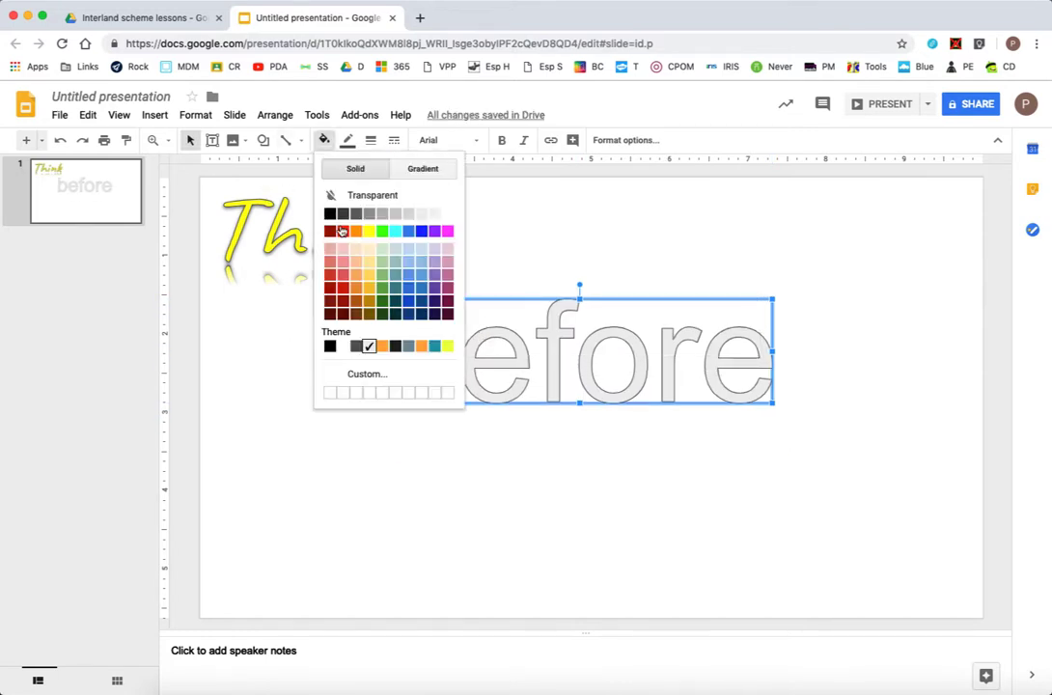
{"action": "left_click", "coordinate": [344, 232]}
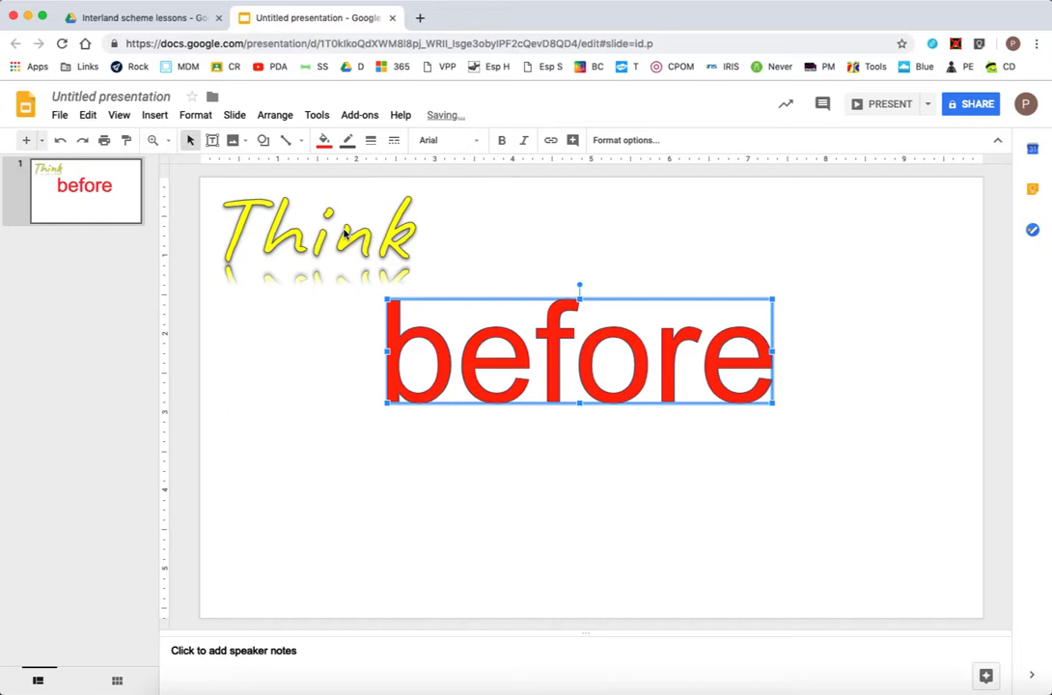
{"action": "left_click", "coordinate": [477, 141]}
{"action": "scroll", "coordinate": [463, 444], "scroll_direction": "down", "scroll_amount": 1}
{"action": "left_click", "coordinate": [449, 456]}
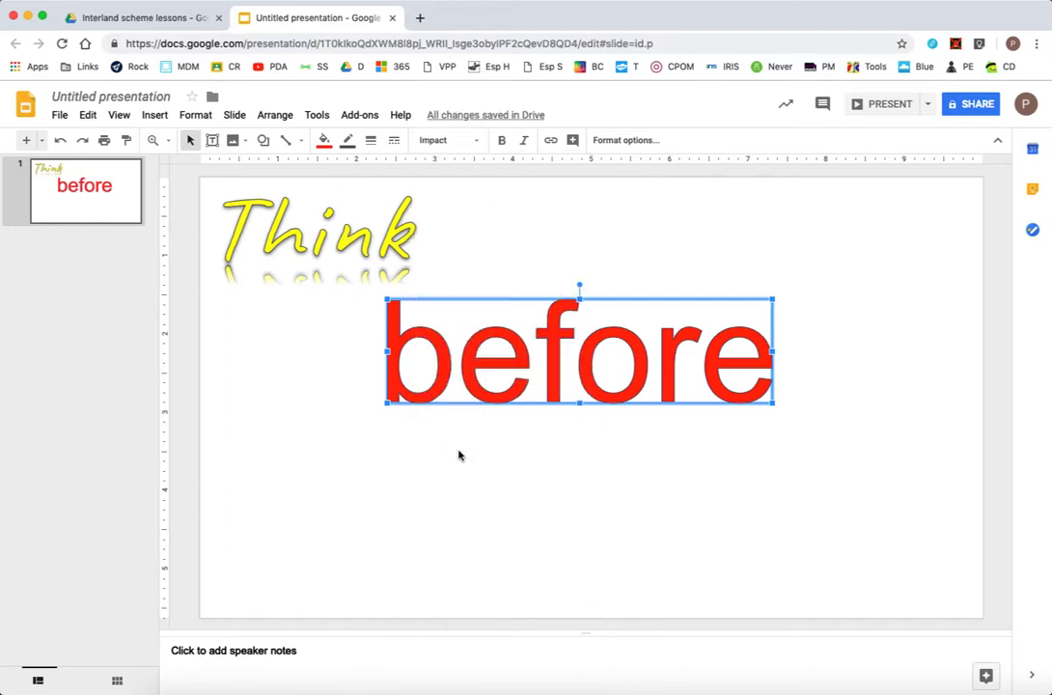
{"action": "left_click", "coordinate": [460, 454]}
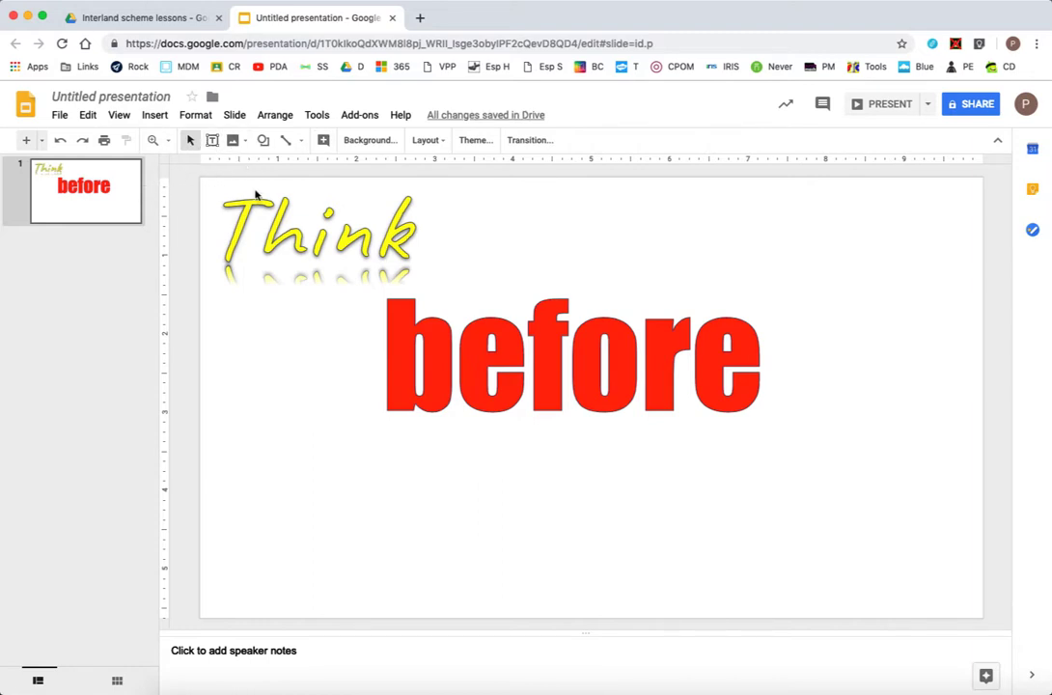
Add a 'you' word art and place it just below 'before'
{"action": "left_click", "coordinate": [154, 115]}
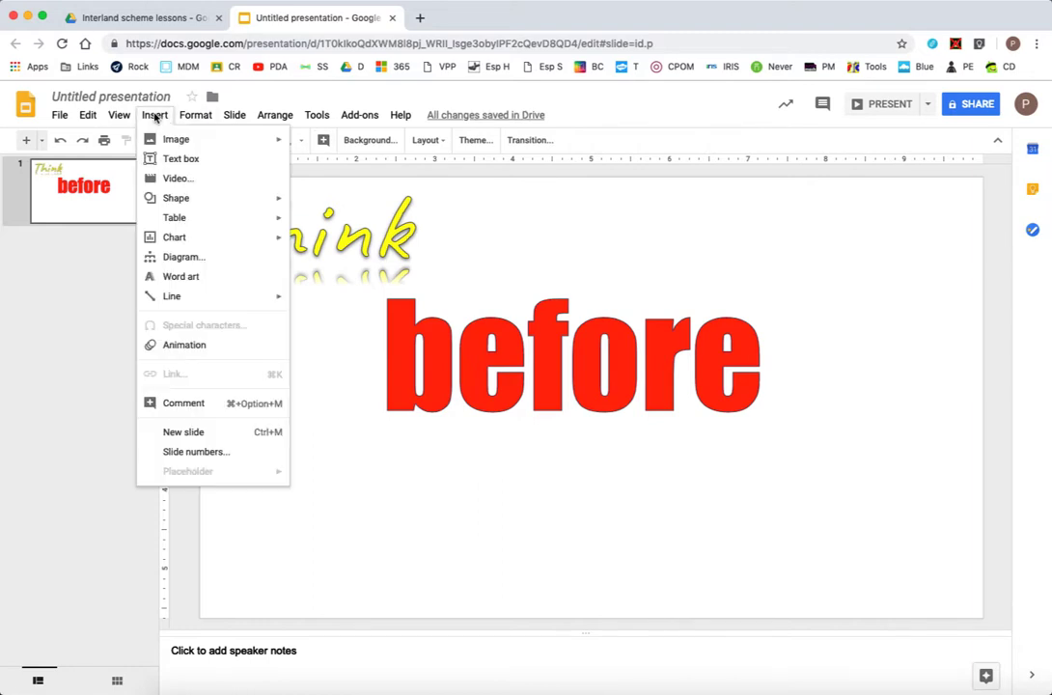
{"action": "left_click", "coordinate": [214, 278]}
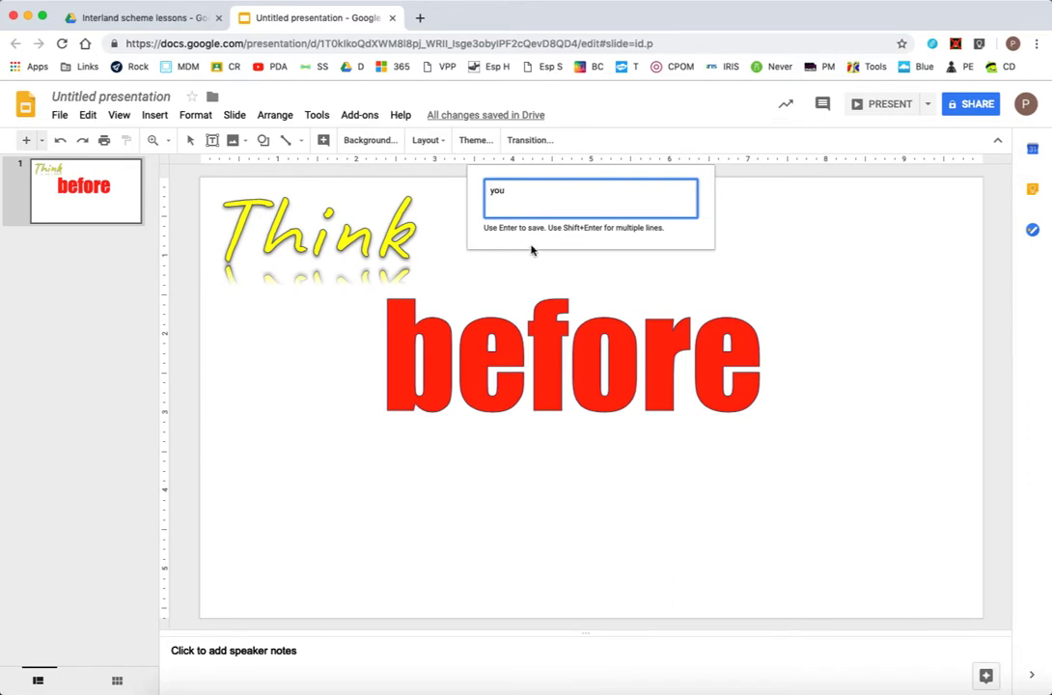
{"action": "key", "text": "Return"}
{"action": "left_click_drag", "start_coordinate": [527, 394], "coordinate": [497, 435]}
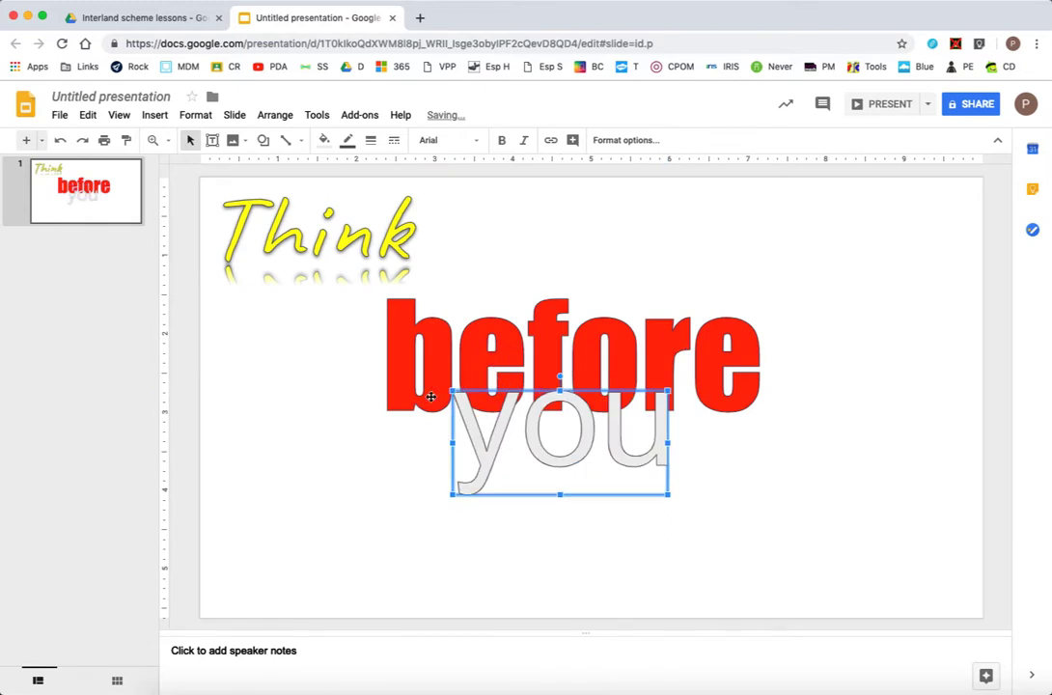
{"action": "left_click", "coordinate": [296, 443]}
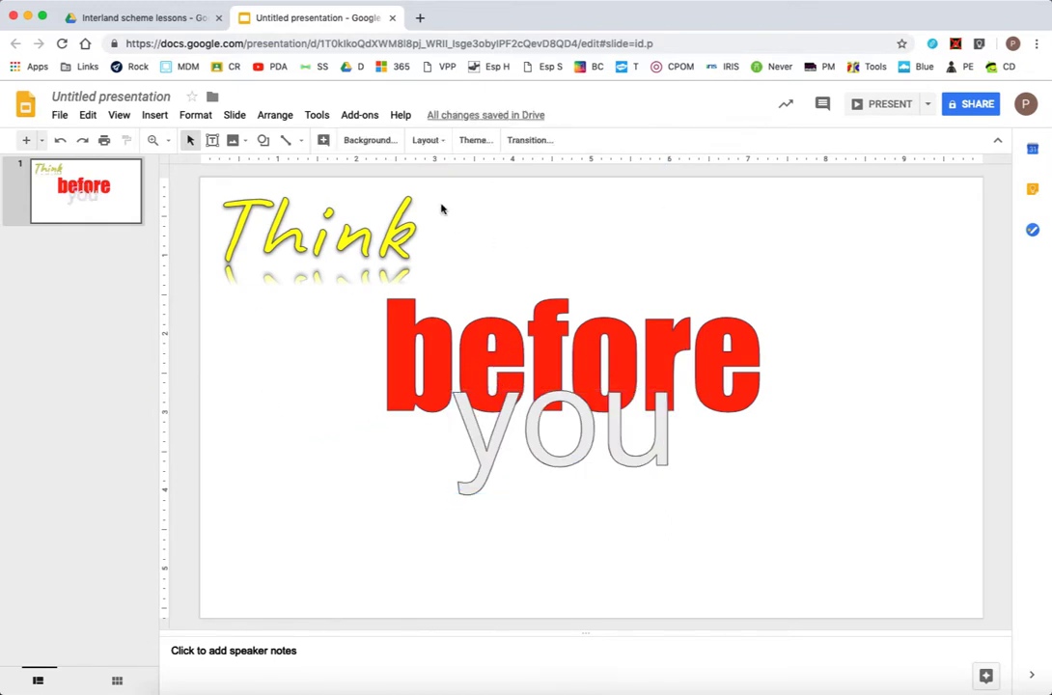
{"action": "left_click", "coordinate": [155, 115]}
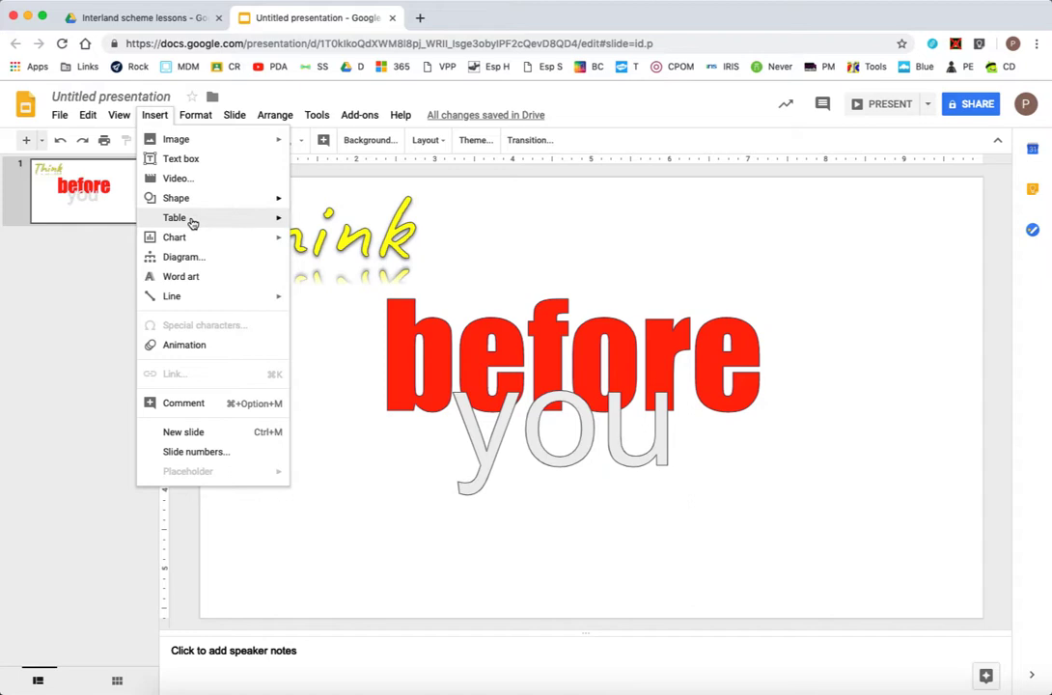
Add a 'Share' word art in the lower slide area below 'you' and enlarge it
{"action": "left_click", "coordinate": [180, 277]}
{"action": "type", "text": "Share"}
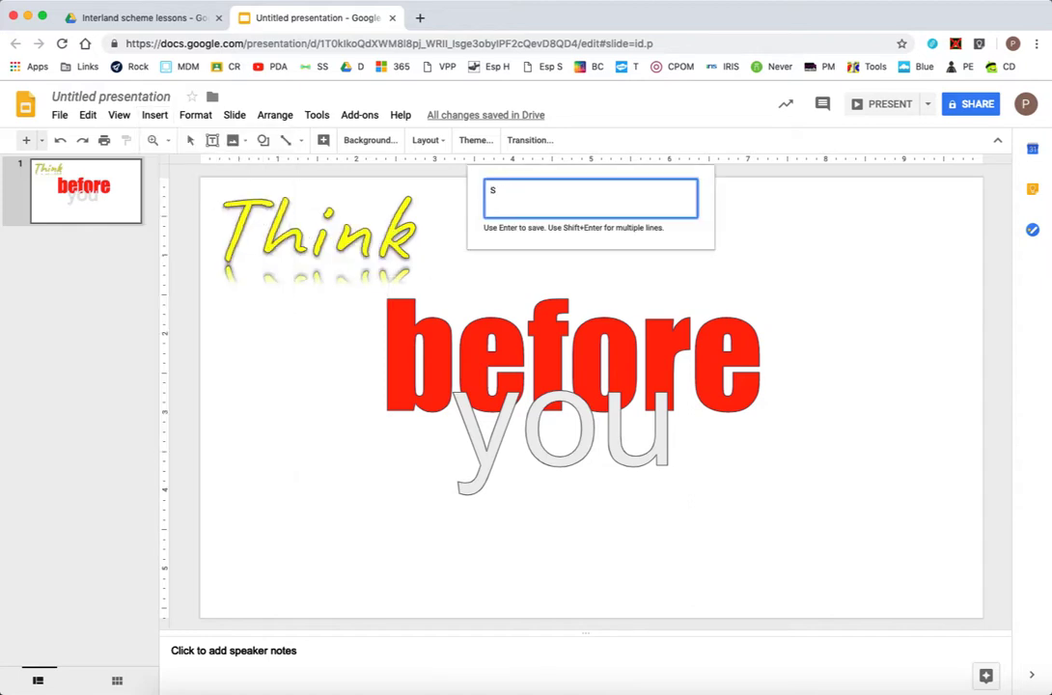
{"action": "key", "text": "Return"}
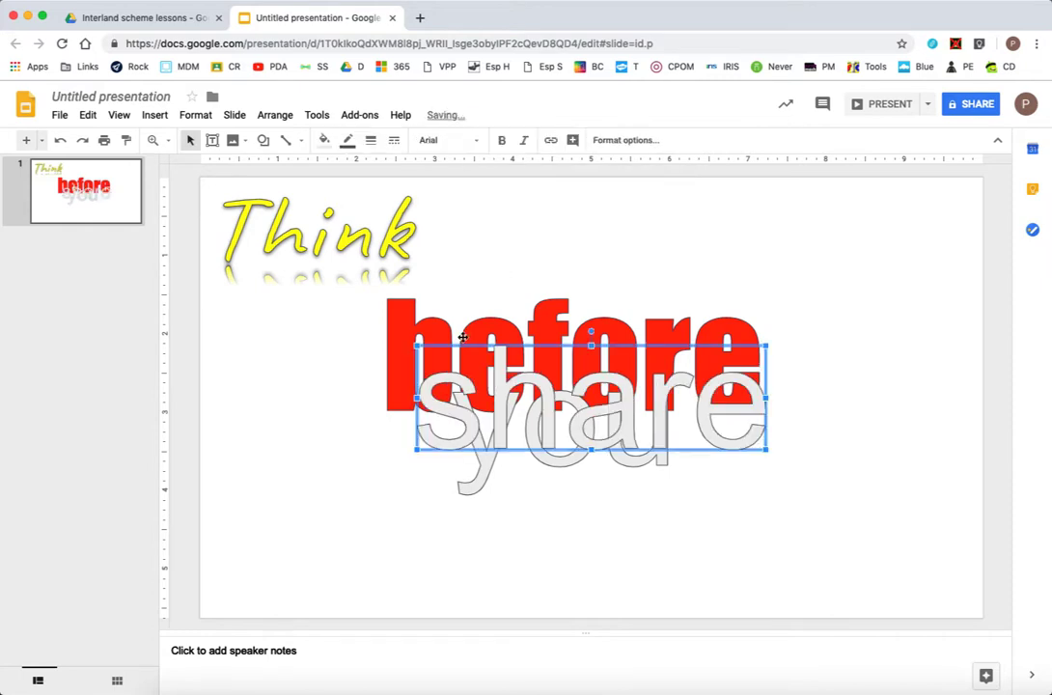
{"action": "left_click_drag", "start_coordinate": [627, 428], "coordinate": [554, 559]}
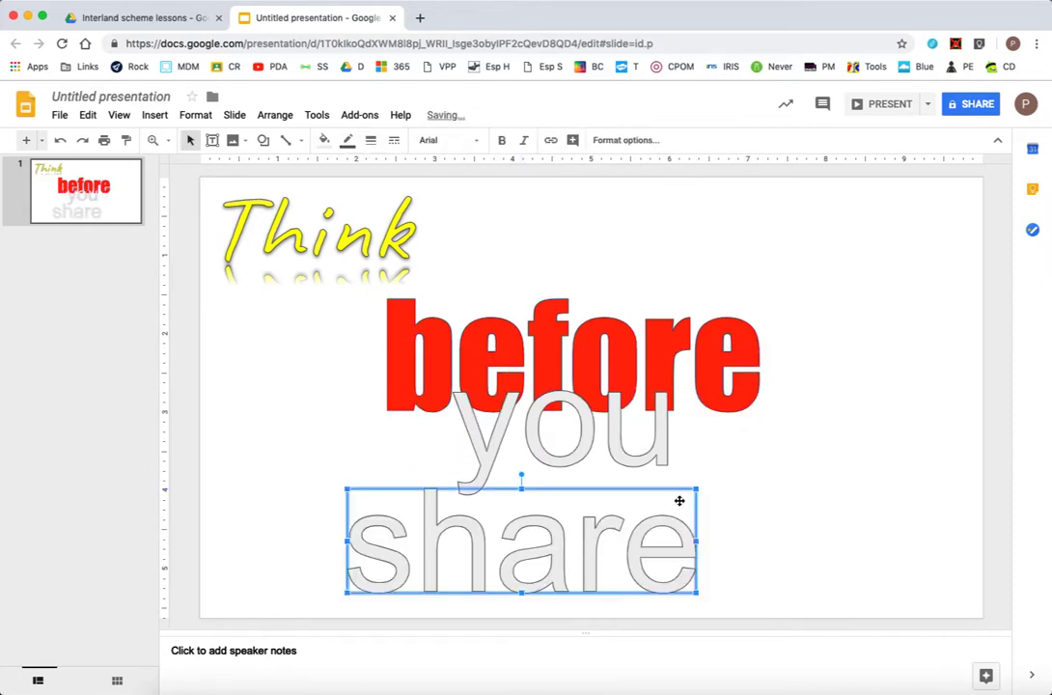
{"action": "left_click_drag", "start_coordinate": [696, 489], "coordinate": [768, 473]}
{"action": "left_click_drag", "start_coordinate": [602, 516], "coordinate": [627, 528]}
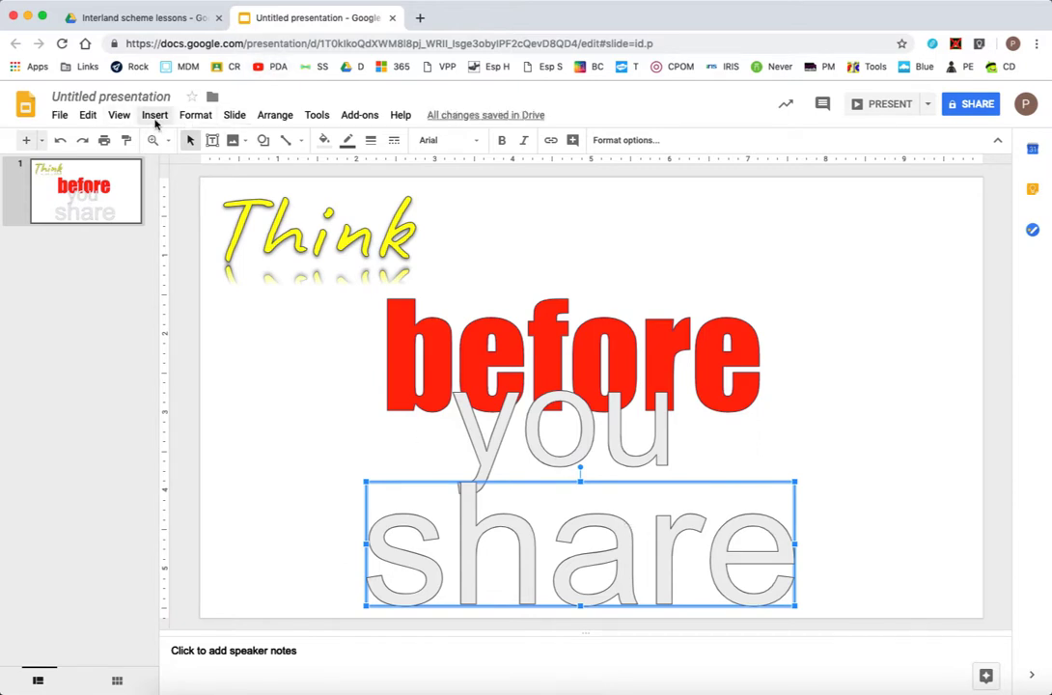
Set 'share' in the Lobster font, fill it yellow and nudge it slightly down
{"action": "left_click", "coordinate": [449, 140]}
{"action": "scroll", "coordinate": [453, 347], "scroll_direction": "down", "scroll_amount": 1}
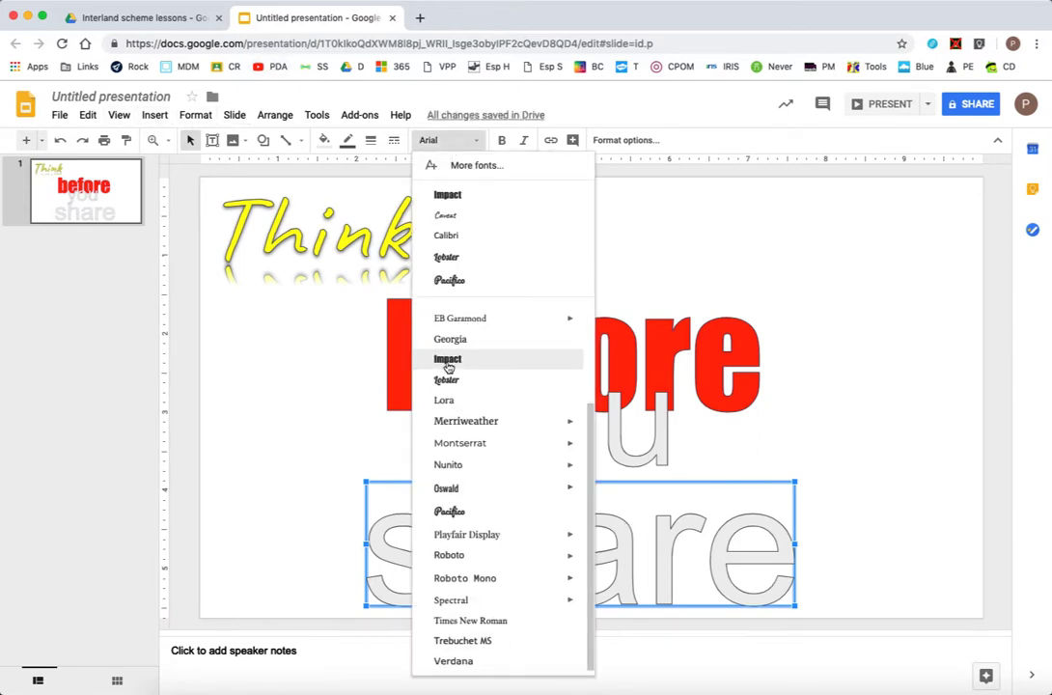
{"action": "left_click", "coordinate": [449, 555]}
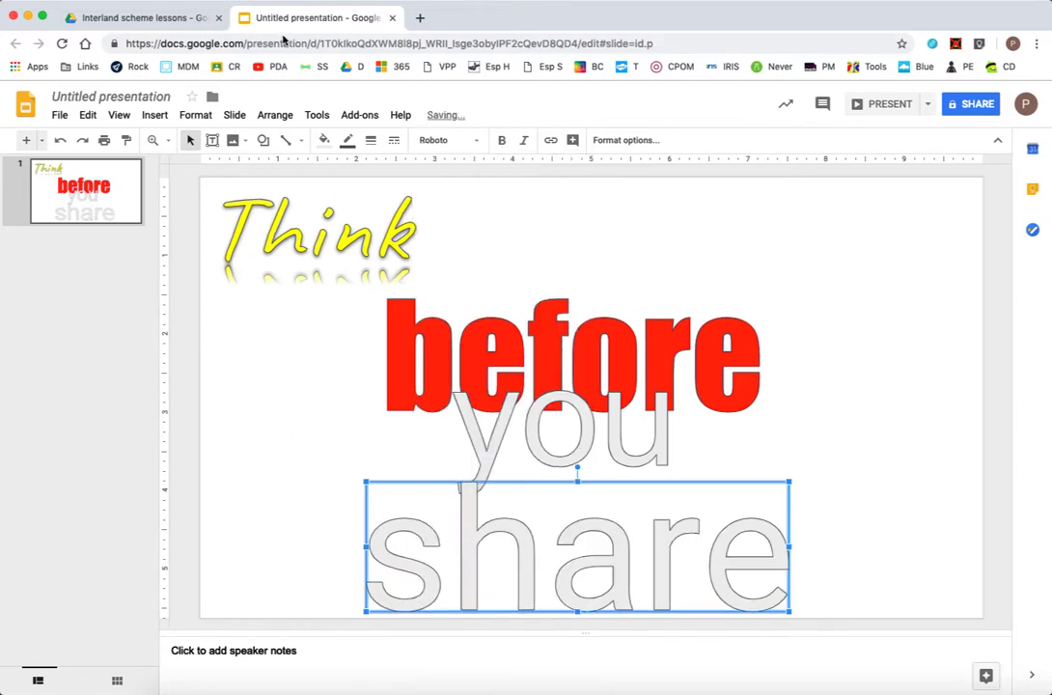
{"action": "left_click", "coordinate": [449, 140]}
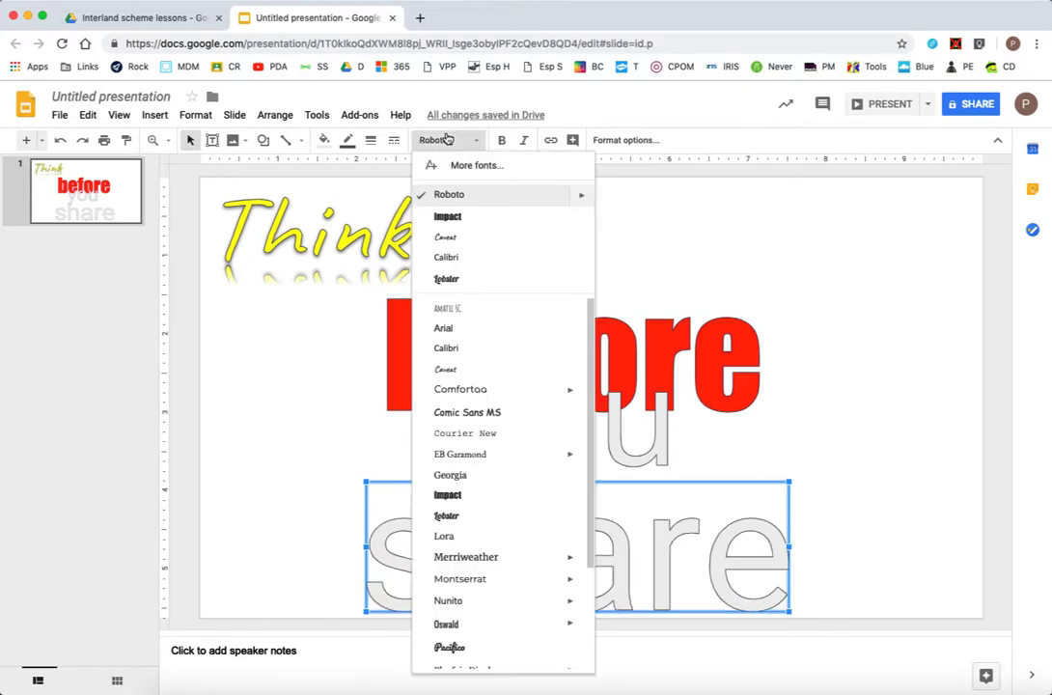
{"action": "left_click", "coordinate": [470, 517]}
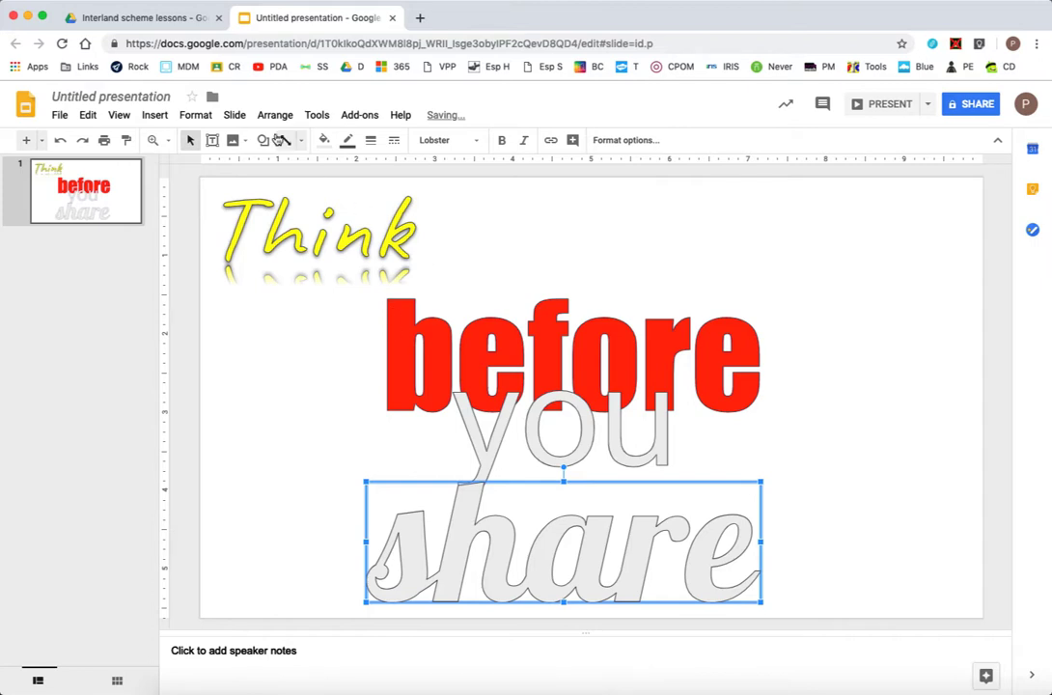
{"action": "left_click", "coordinate": [324, 140]}
{"action": "left_click", "coordinate": [368, 230]}
{"action": "key", "text": "Down"}
{"action": "key", "text": "Down"}
{"action": "key", "text": "Down"}
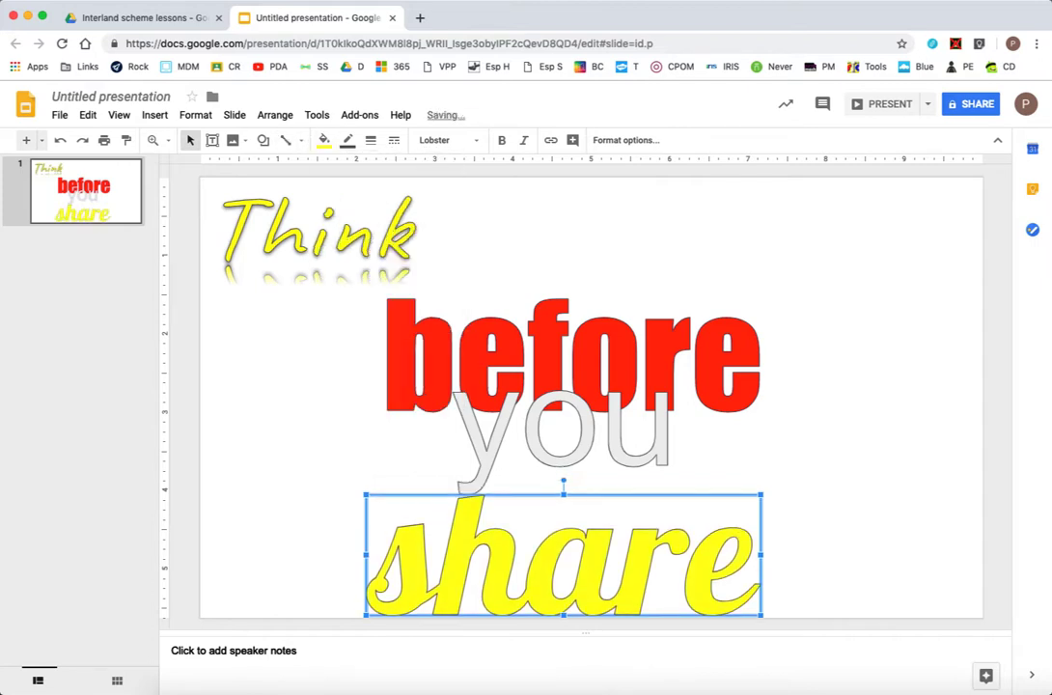
{"action": "left_click", "coordinate": [353, 356]}
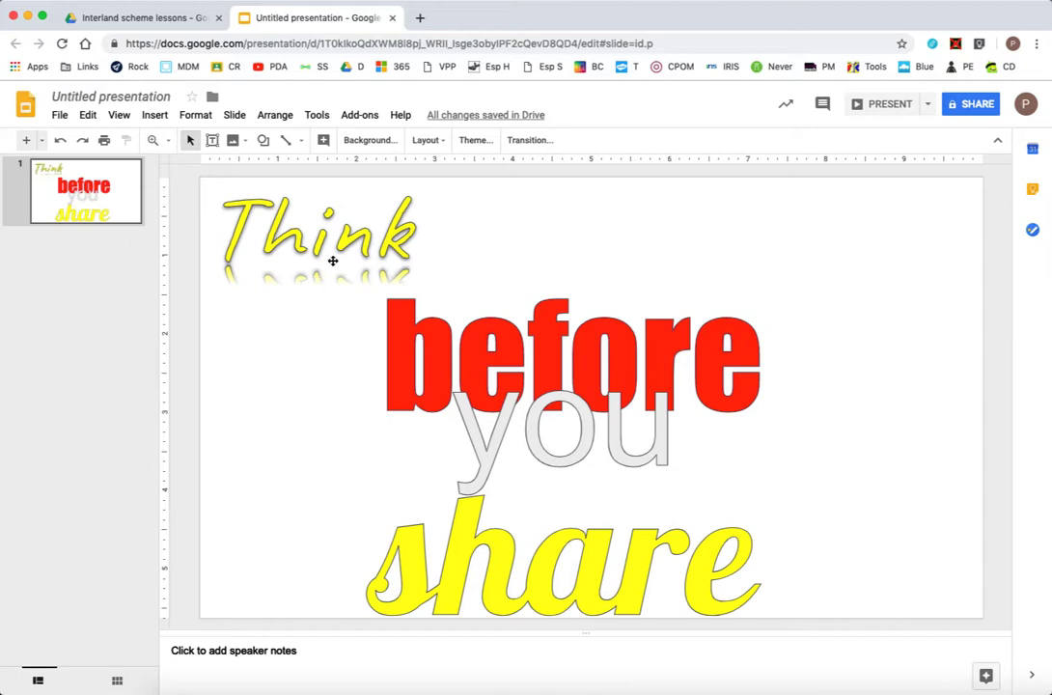
Draw a cloud callout right of 'Think' with its bubble tail pointing toward 'Think'
{"action": "left_click", "coordinate": [153, 116]}
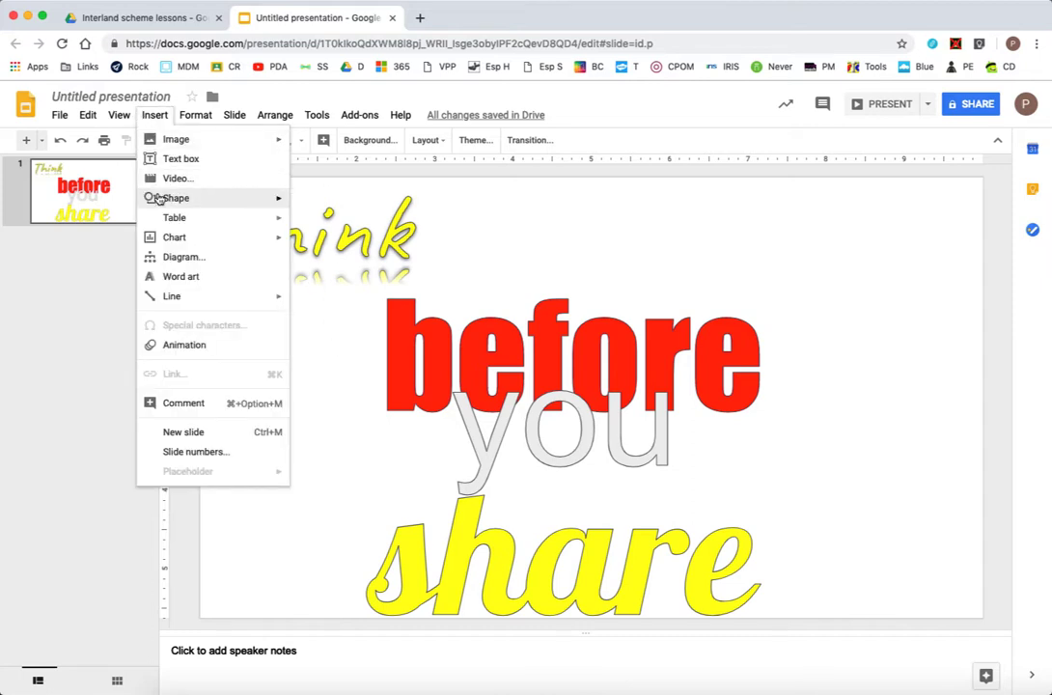
{"action": "mouse_move", "coordinate": [159, 200]}
{"action": "mouse_move", "coordinate": [377, 219]}
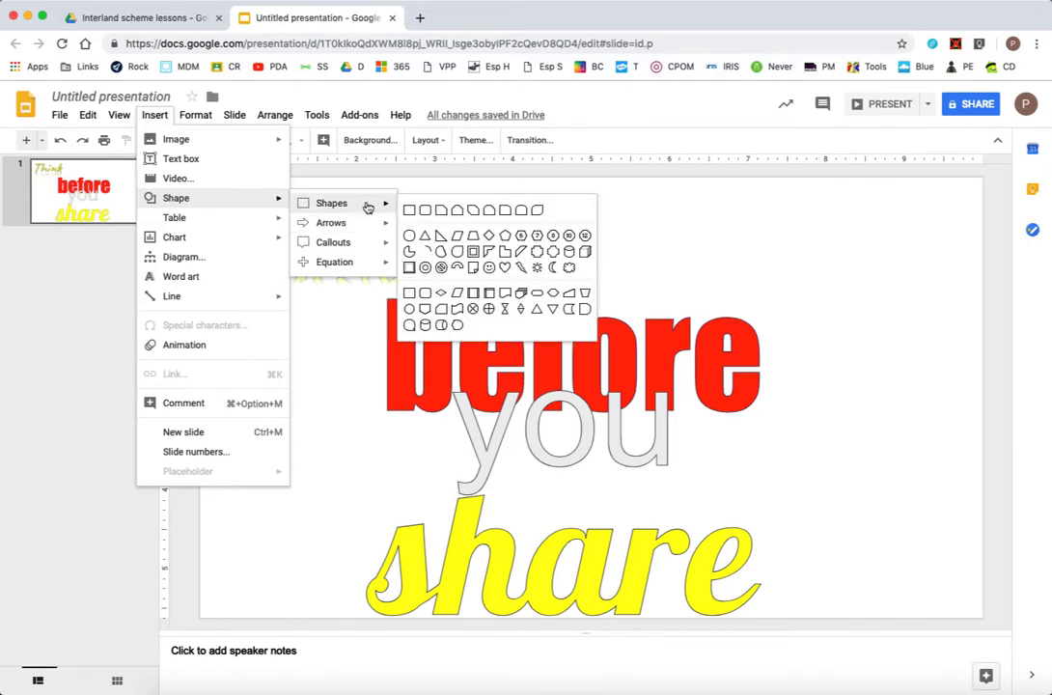
{"action": "mouse_move", "coordinate": [328, 242]}
{"action": "left_click", "coordinate": [490, 262]}
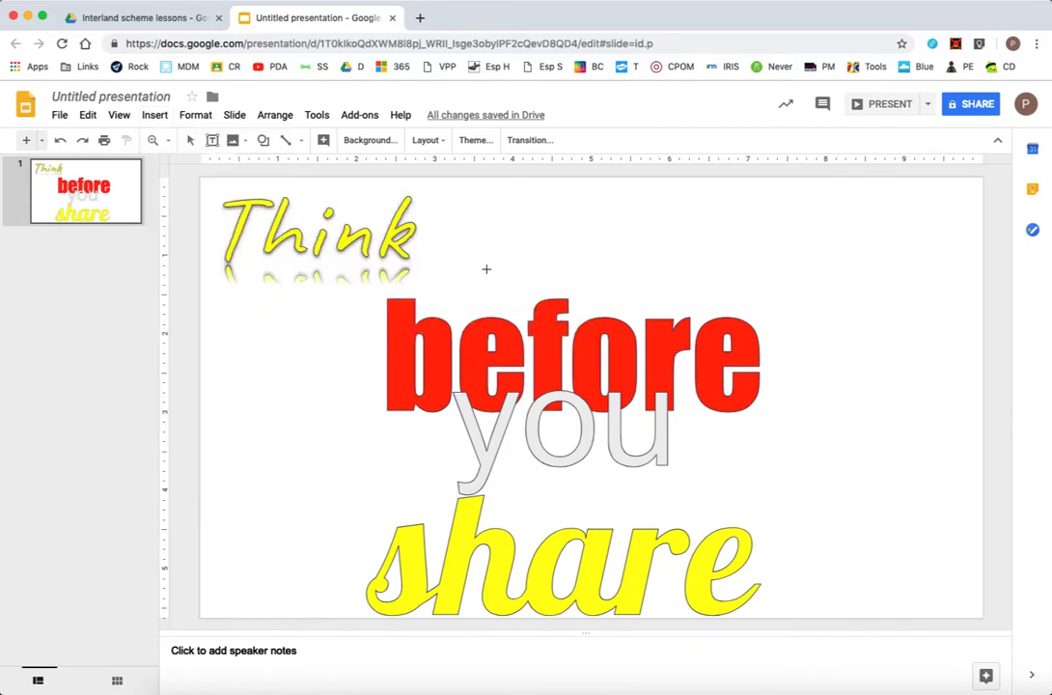
{"action": "left_click_drag", "start_coordinate": [462, 194], "coordinate": [603, 281]}
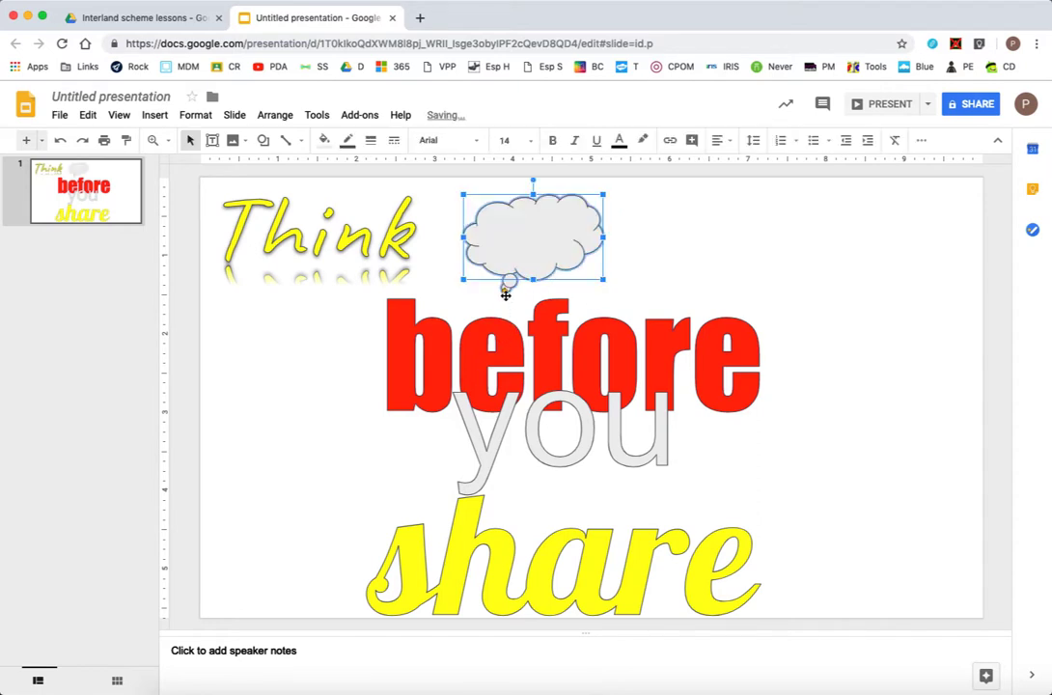
{"action": "left_click_drag", "start_coordinate": [505, 294], "coordinate": [423, 238]}
{"action": "left_click", "coordinate": [693, 275]}
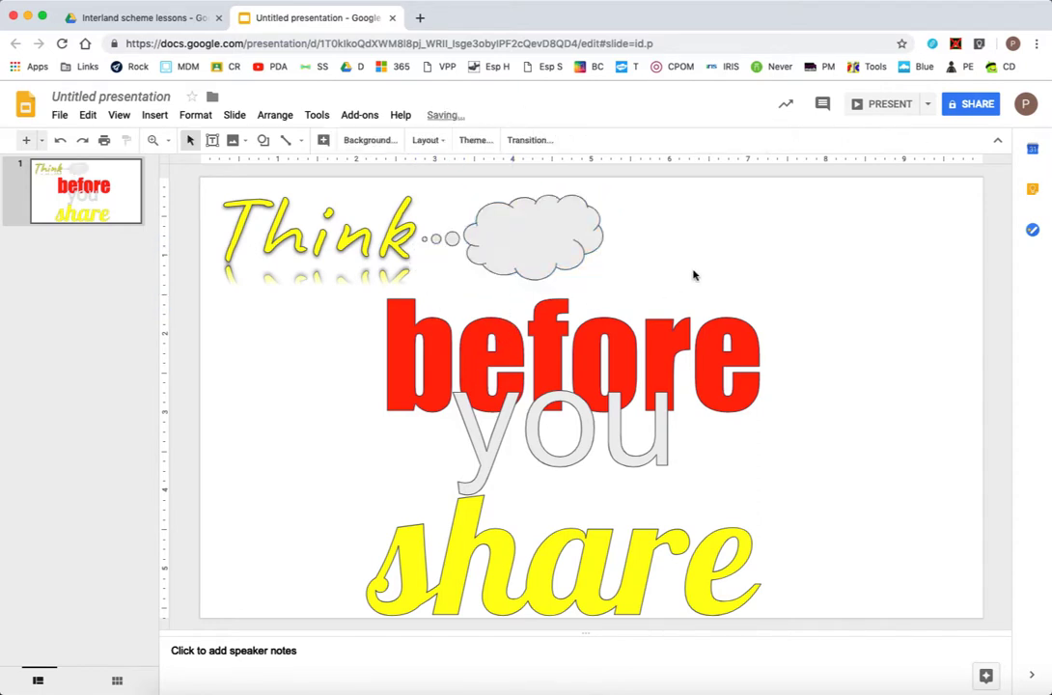
Shrink the 'you' word art and move 'before' up closer to the cloud
{"action": "left_click", "coordinate": [583, 428]}
{"action": "left_click_drag", "start_coordinate": [670, 495], "coordinate": [614, 463]}
{"action": "left_click", "coordinate": [757, 480]}
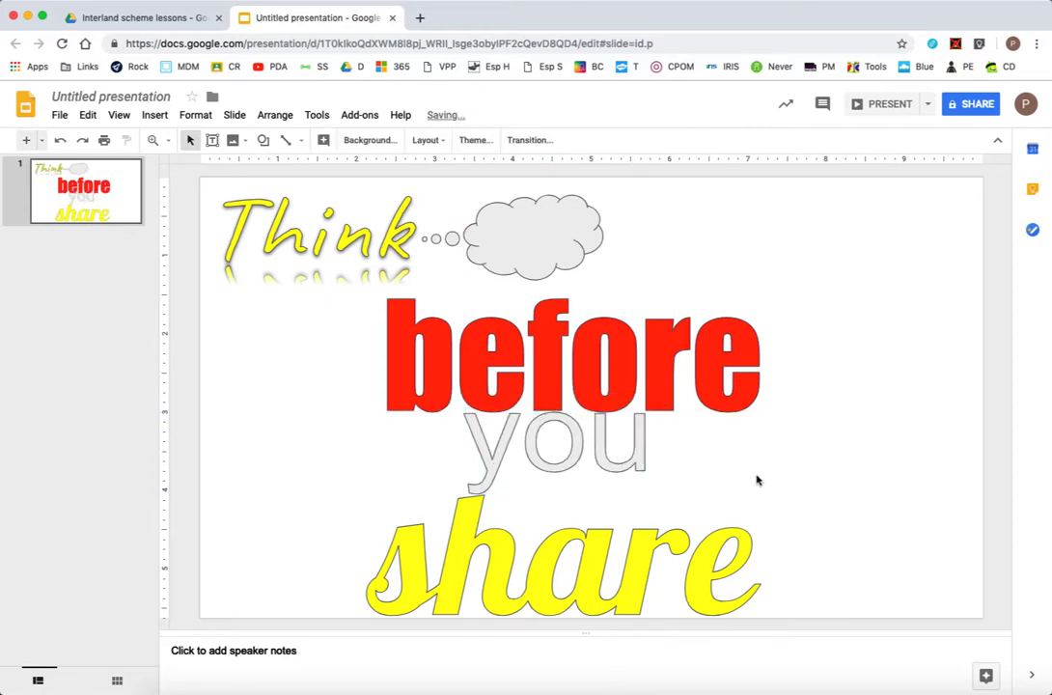
{"action": "left_click_drag", "start_coordinate": [636, 389], "coordinate": [629, 375]}
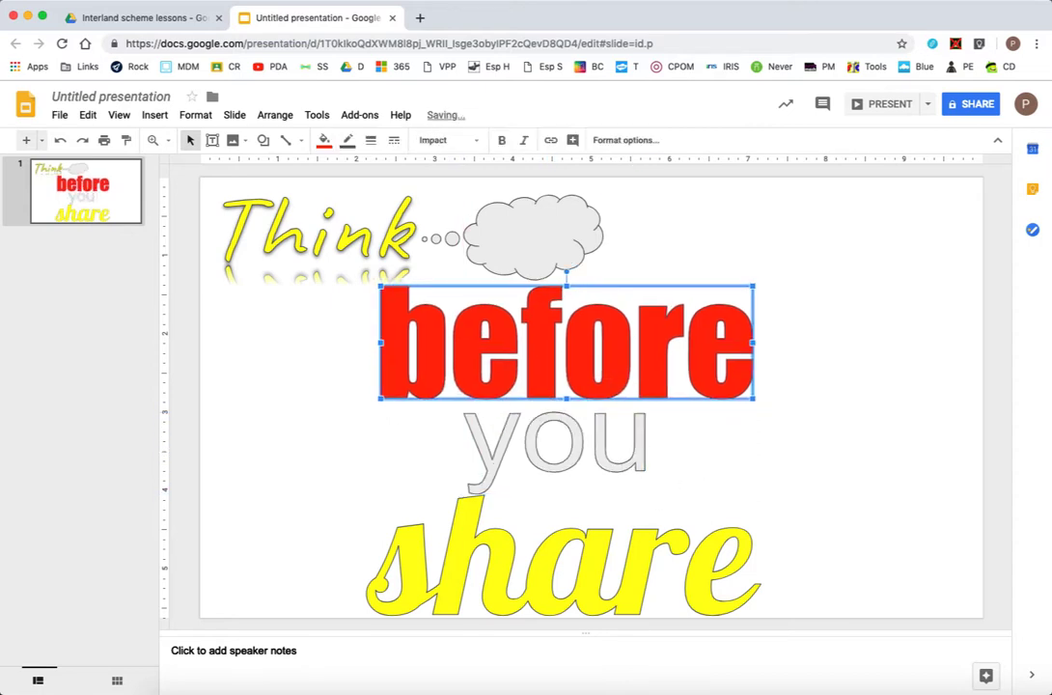
Start choosing a slide background image from web image search
{"action": "left_click", "coordinate": [294, 482]}
{"action": "right_click", "coordinate": [273, 400]}
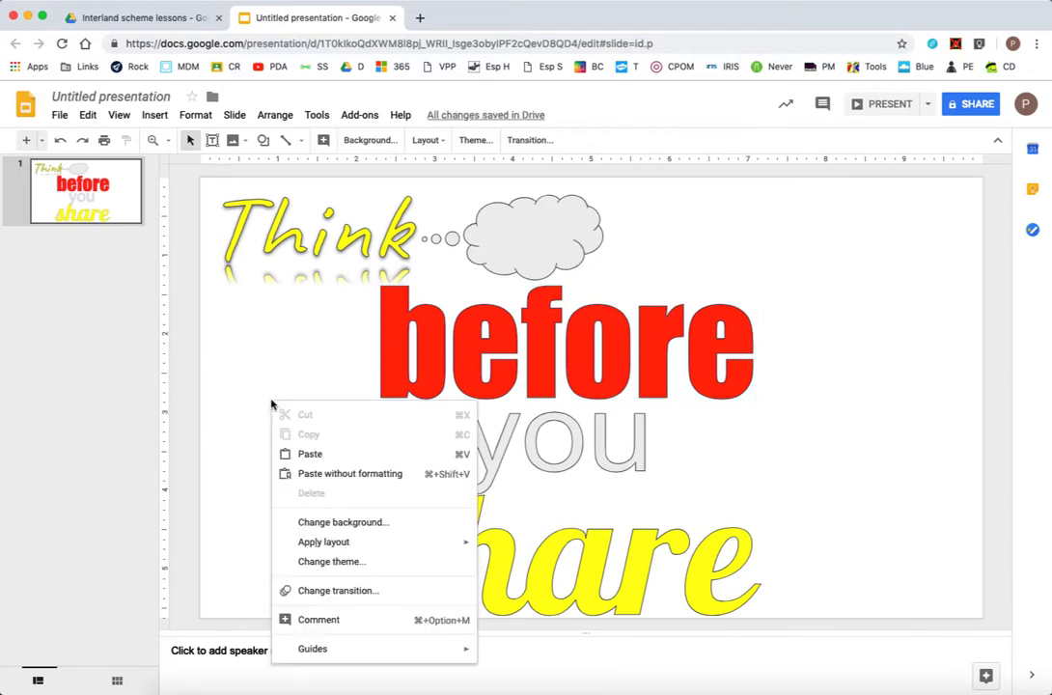
{"action": "left_click", "coordinate": [308, 522]}
{"action": "left_click", "coordinate": [569, 389]}
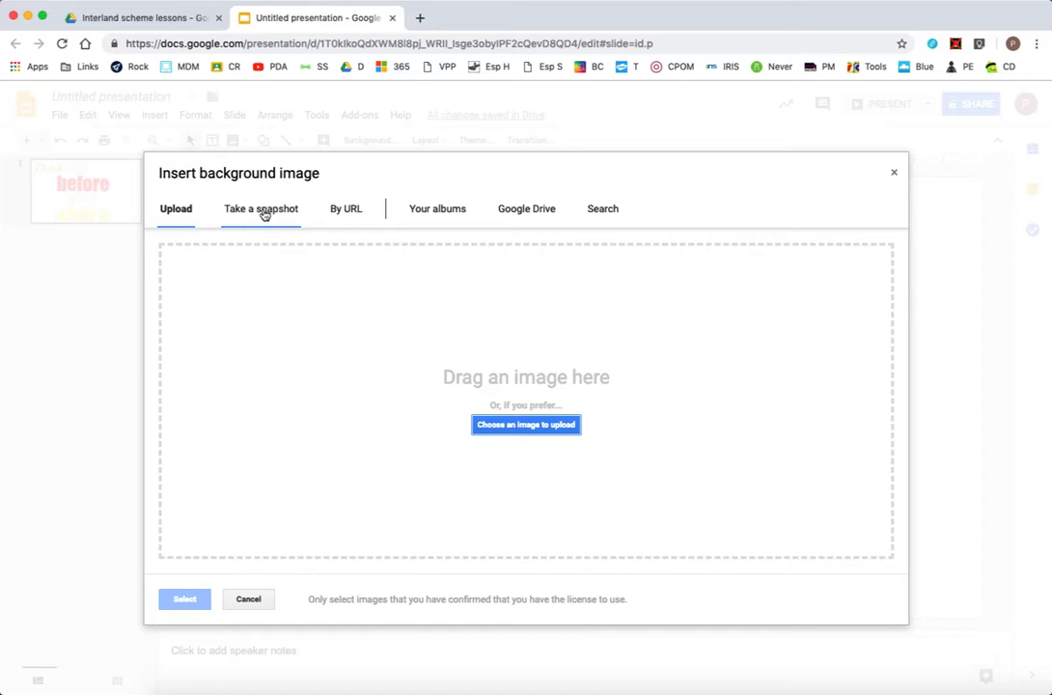
{"action": "left_click", "coordinate": [526, 208]}
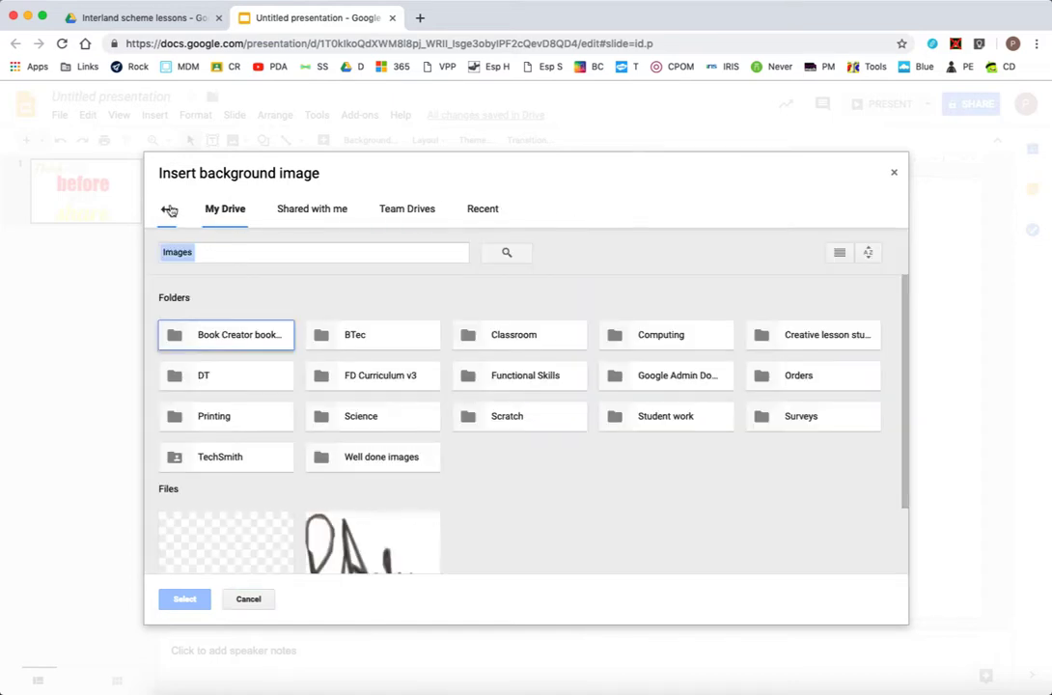
{"action": "left_click", "coordinate": [168, 210]}
{"action": "left_click", "coordinate": [608, 208]}
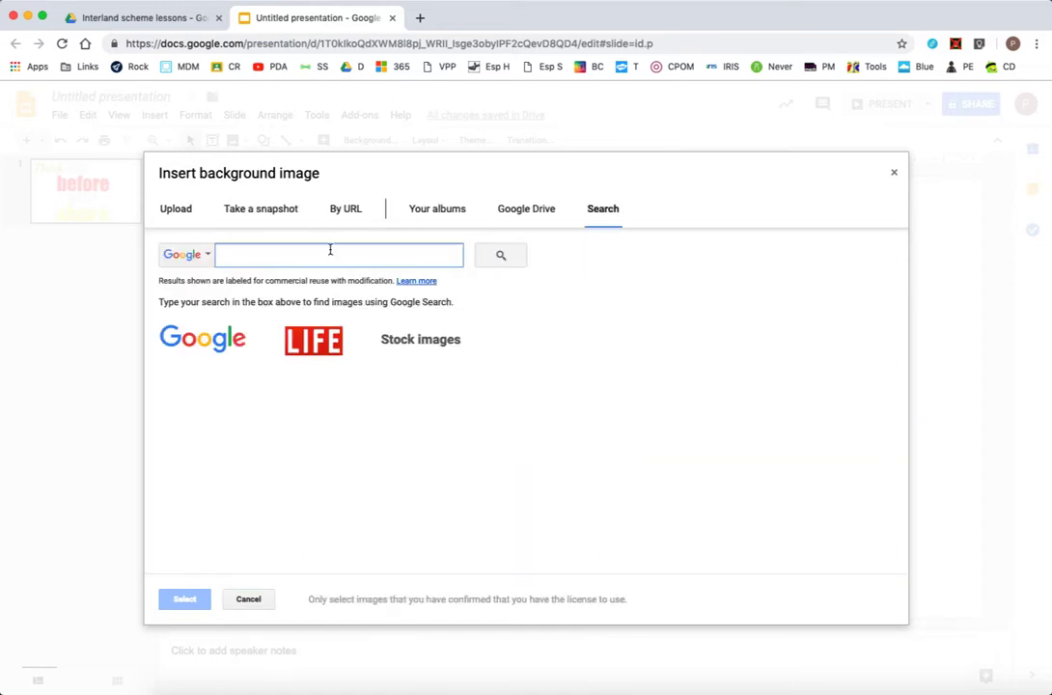
Search 'share' and apply the colourful SHARE clouds image as the slide background
{"action": "type", "text": "share"}
{"action": "key", "text": "Return"}
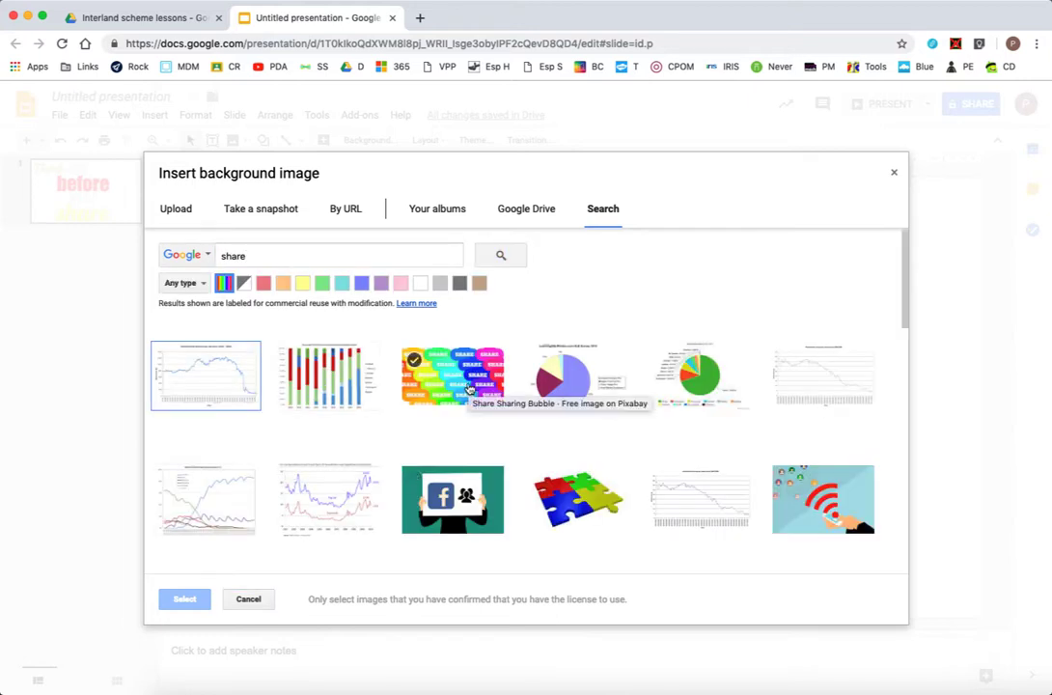
{"action": "scroll", "coordinate": [469, 388], "scroll_direction": "down", "scroll_amount": 5}
{"action": "scroll", "coordinate": [450, 441], "scroll_direction": "down", "scroll_amount": 2}
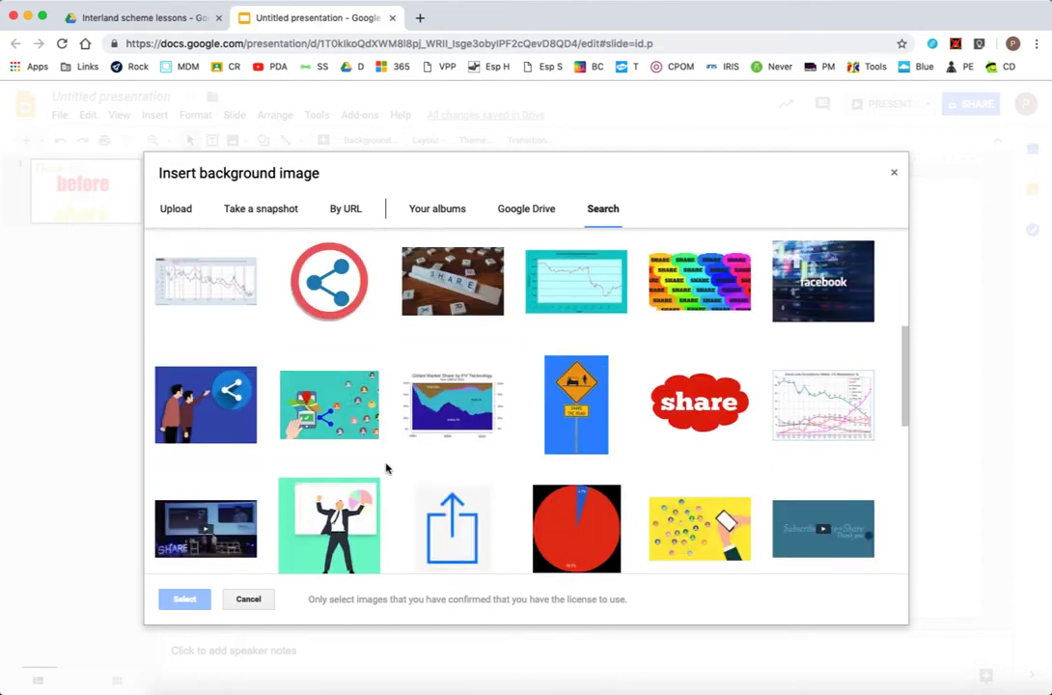
{"action": "scroll", "coordinate": [439, 463], "scroll_direction": "down", "scroll_amount": 4}
{"action": "scroll", "coordinate": [453, 454], "scroll_direction": "down", "scroll_amount": 6}
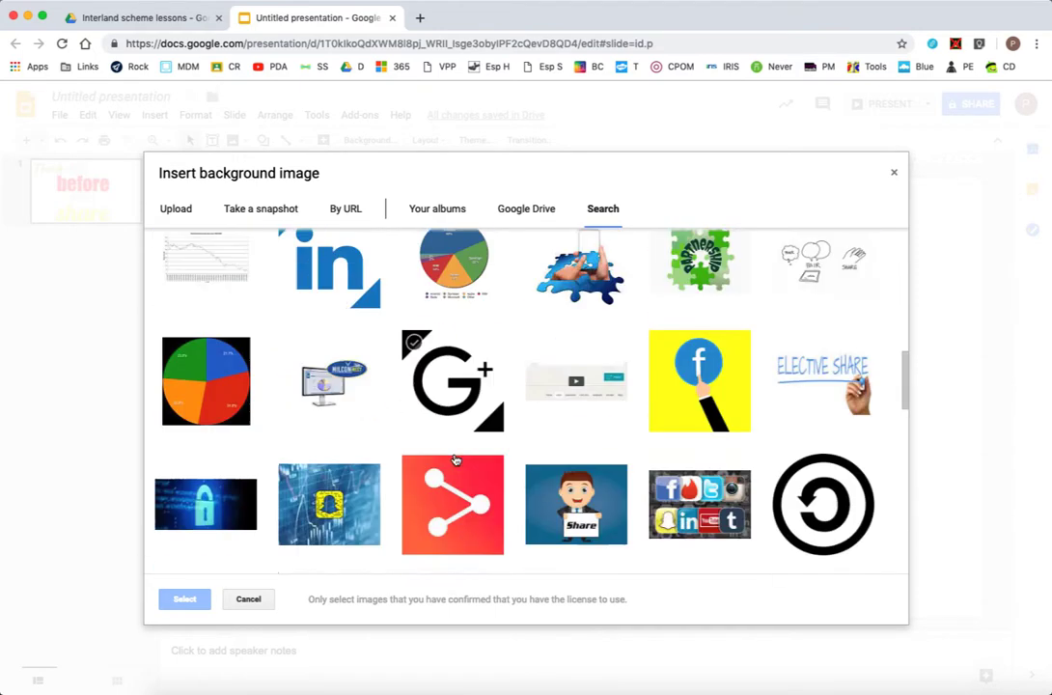
{"action": "scroll", "coordinate": [495, 425], "scroll_direction": "up", "scroll_amount": 15}
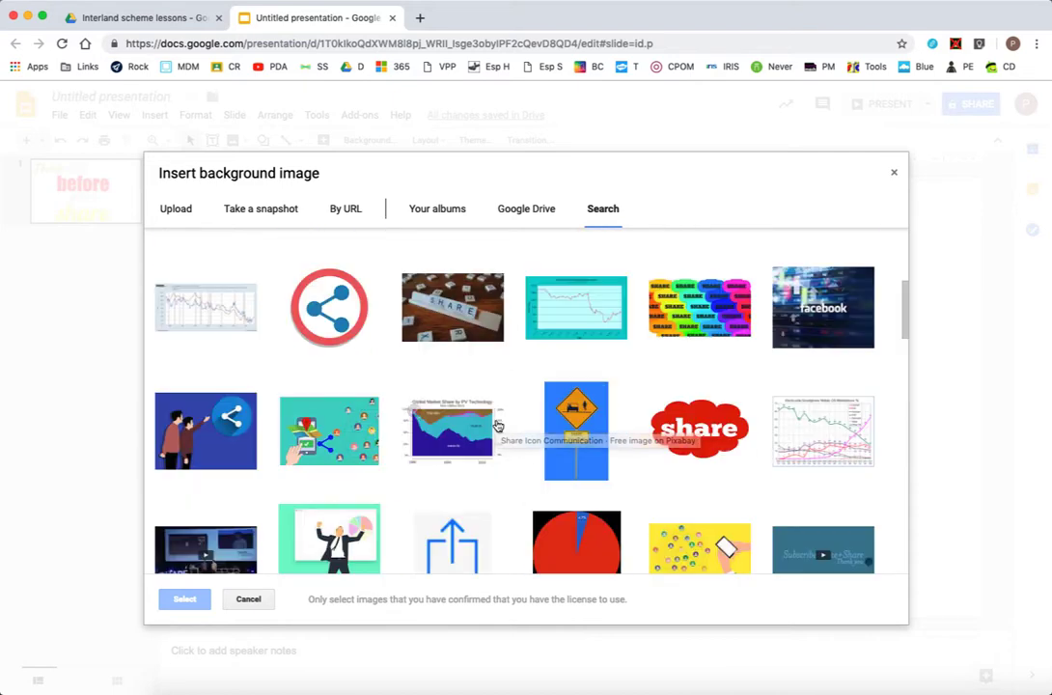
{"action": "left_click", "coordinate": [472, 392]}
{"action": "left_click", "coordinate": [186, 598]}
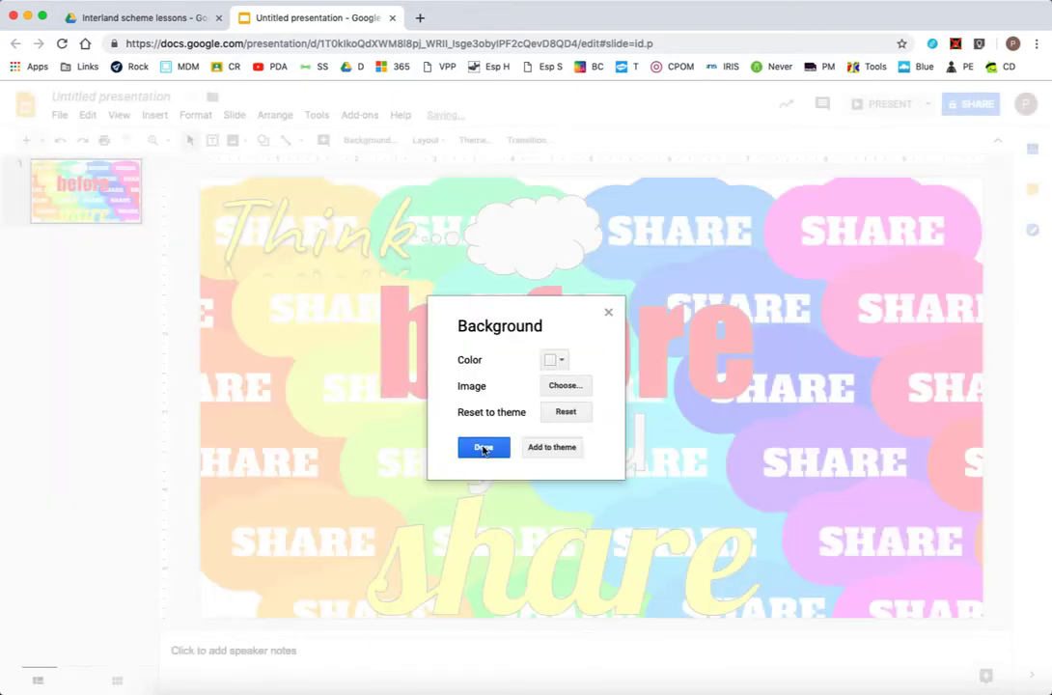
{"action": "left_click", "coordinate": [484, 448]}
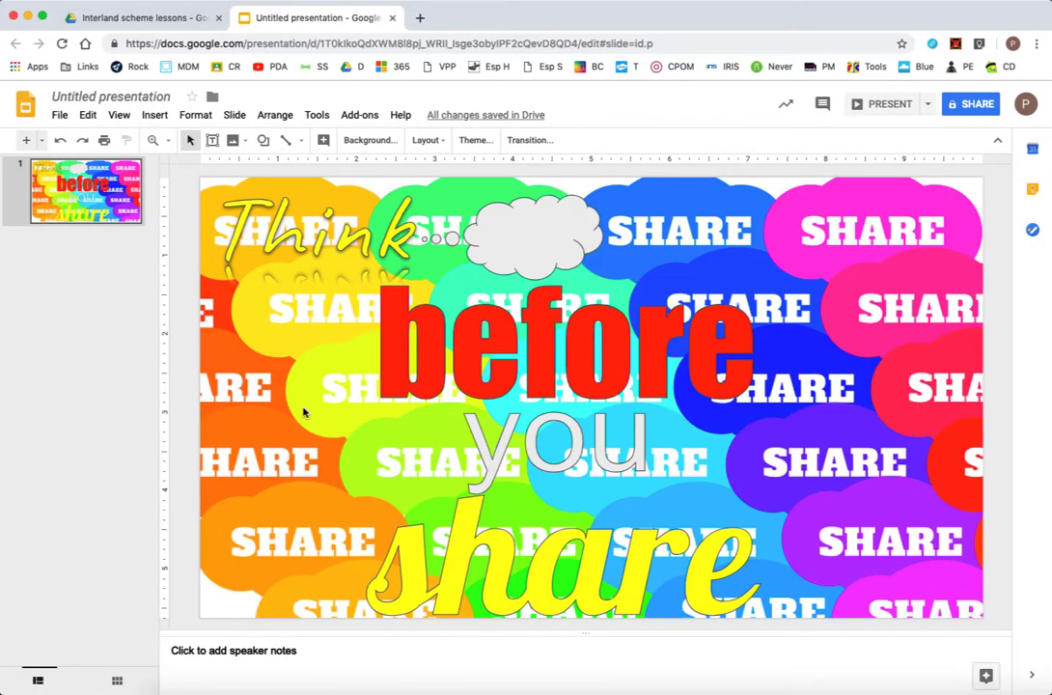
Undo the SHARE background and delete the 'share' word art
{"action": "key", "text": "ctrl+z"}
{"action": "left_click", "coordinate": [446, 563]}
{"action": "key", "text": "Delete"}
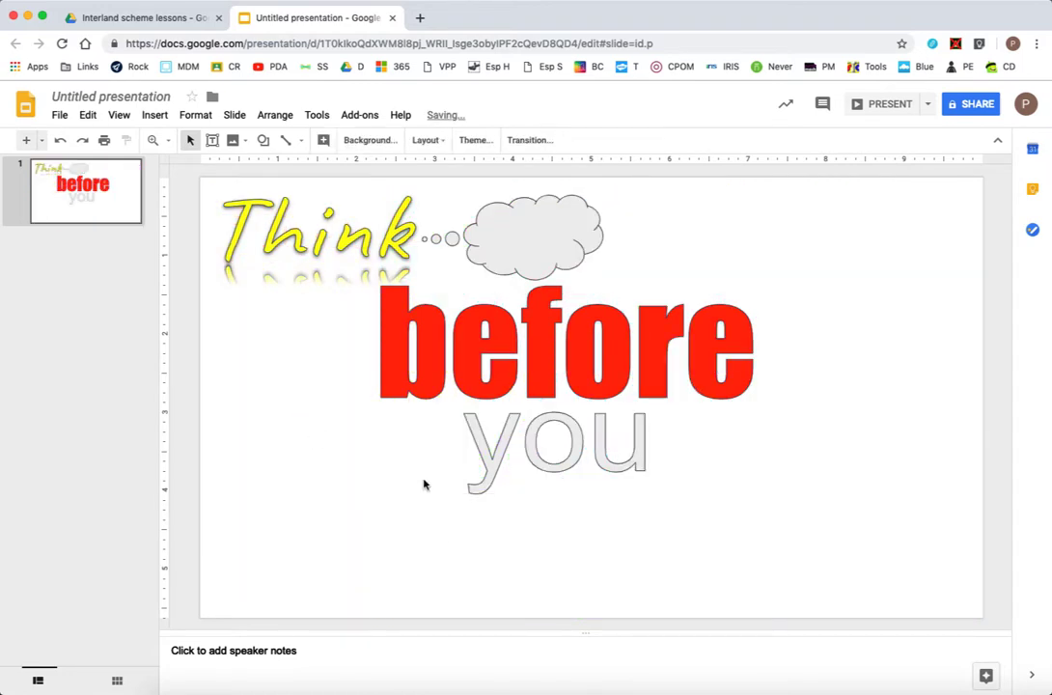
Insert the SHARE clouds picture from a web search for 'share' at the lower right
{"action": "left_click", "coordinate": [232, 140]}
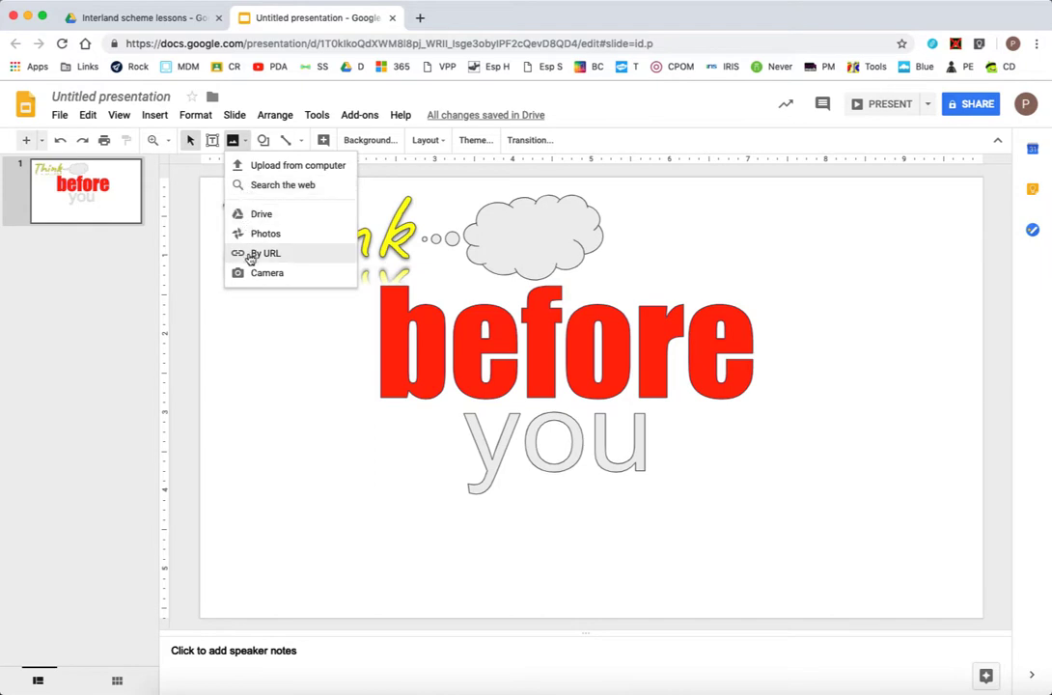
{"action": "left_click", "coordinate": [245, 184]}
{"action": "type", "text": "share"}
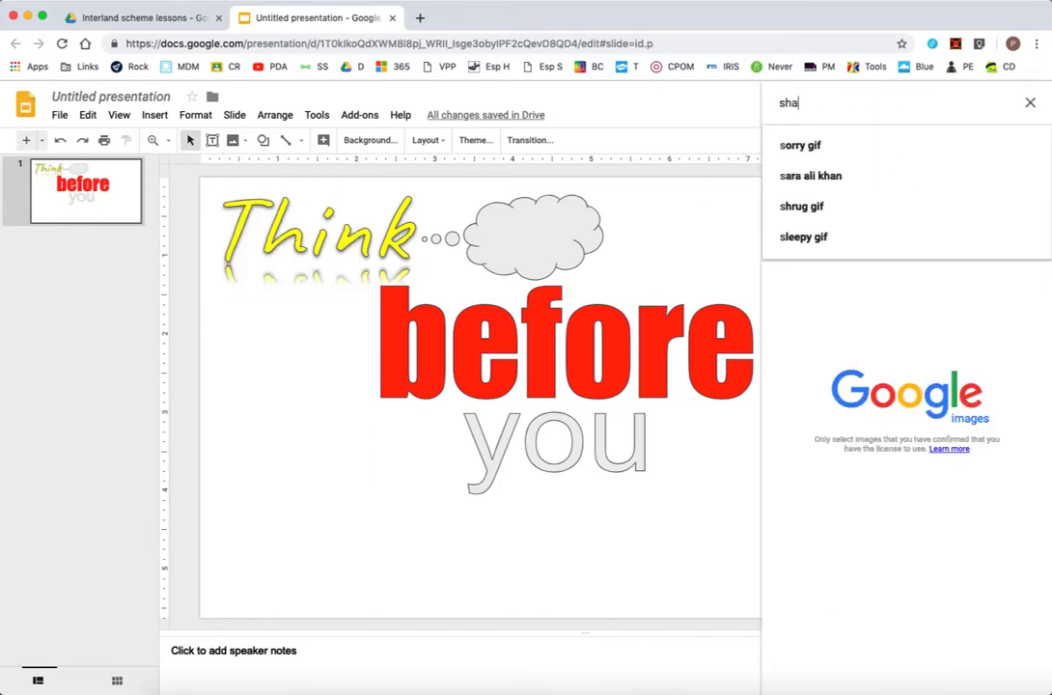
{"action": "key", "text": "Return"}
{"action": "left_click_drag", "start_coordinate": [840, 178], "coordinate": [478, 487]}
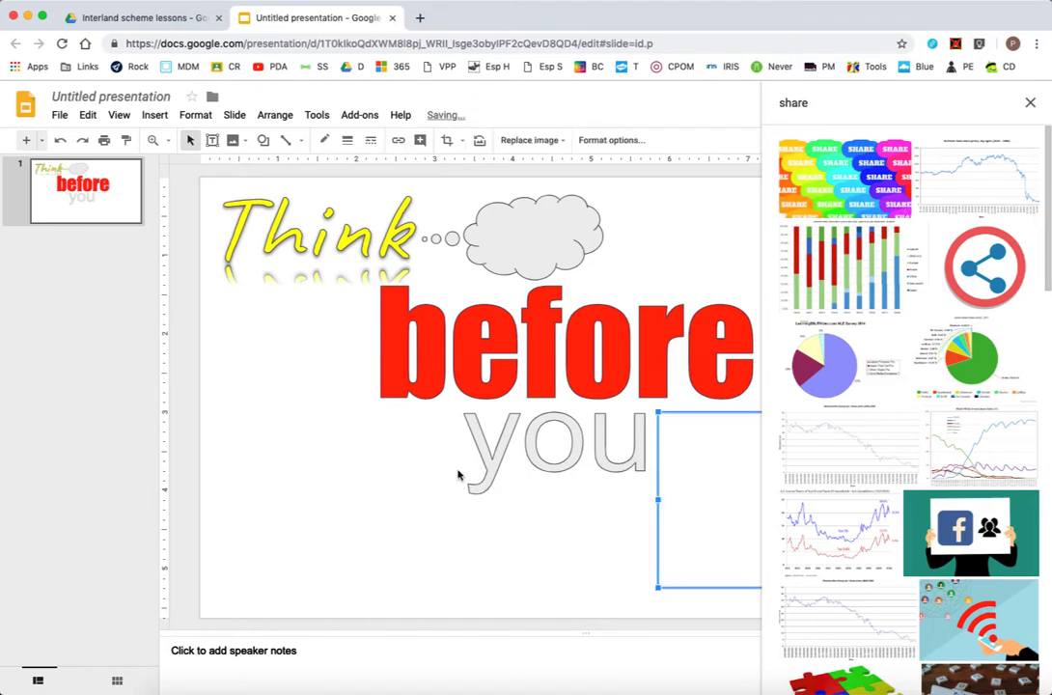
{"action": "left_click", "coordinate": [428, 479]}
{"action": "left_click", "coordinate": [1030, 102]}
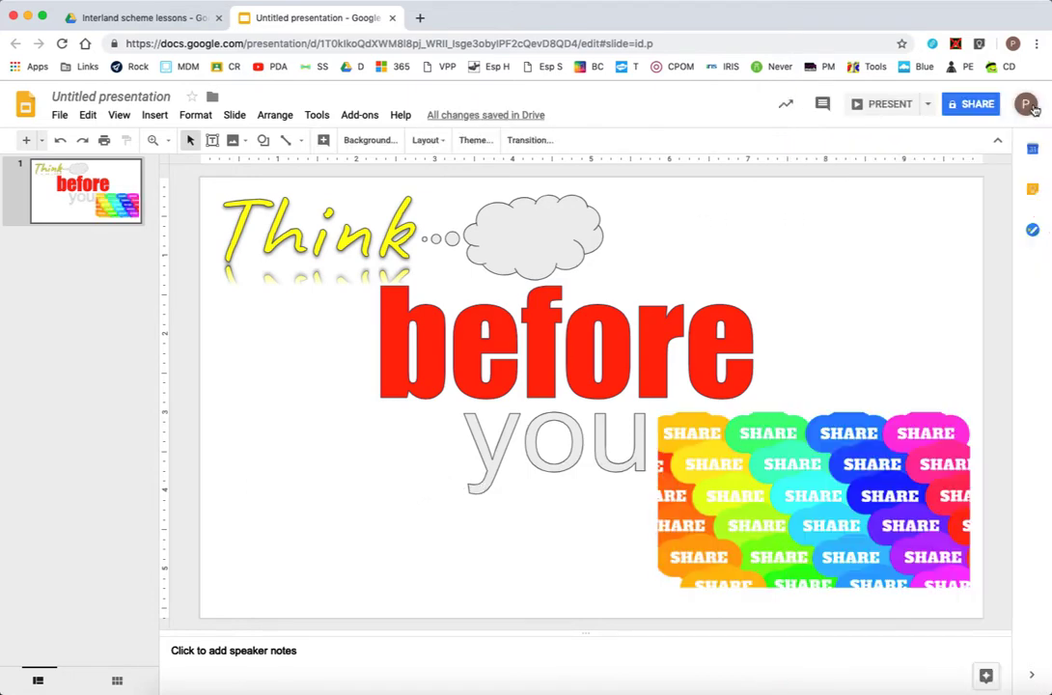
Stretch the 'before' box wider and move 'you' to the left side
{"action": "left_click", "coordinate": [566, 345]}
{"action": "left_click_drag", "start_coordinate": [748, 293], "coordinate": [919, 277]}
{"action": "left_click_drag", "start_coordinate": [482, 434], "coordinate": [266, 455]}
{"action": "left_click_drag", "start_coordinate": [405, 500], "coordinate": [594, 590]}
Shrink 'you' back and move the SHARE picture left, enlarging it to fill the lower right
{"action": "left_click_drag", "start_coordinate": [742, 532], "coordinate": [667, 530]}
{"action": "left_click", "coordinate": [514, 560]}
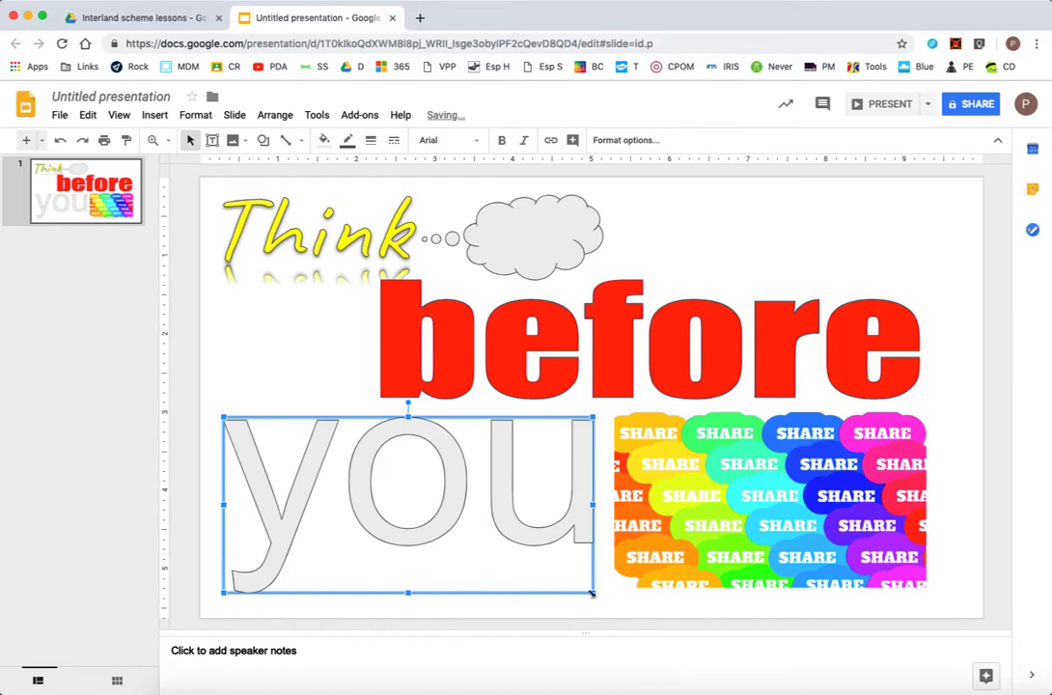
{"action": "left_click_drag", "start_coordinate": [569, 583], "coordinate": [470, 528]}
{"action": "left_click_drag", "start_coordinate": [723, 548], "coordinate": [607, 540]}
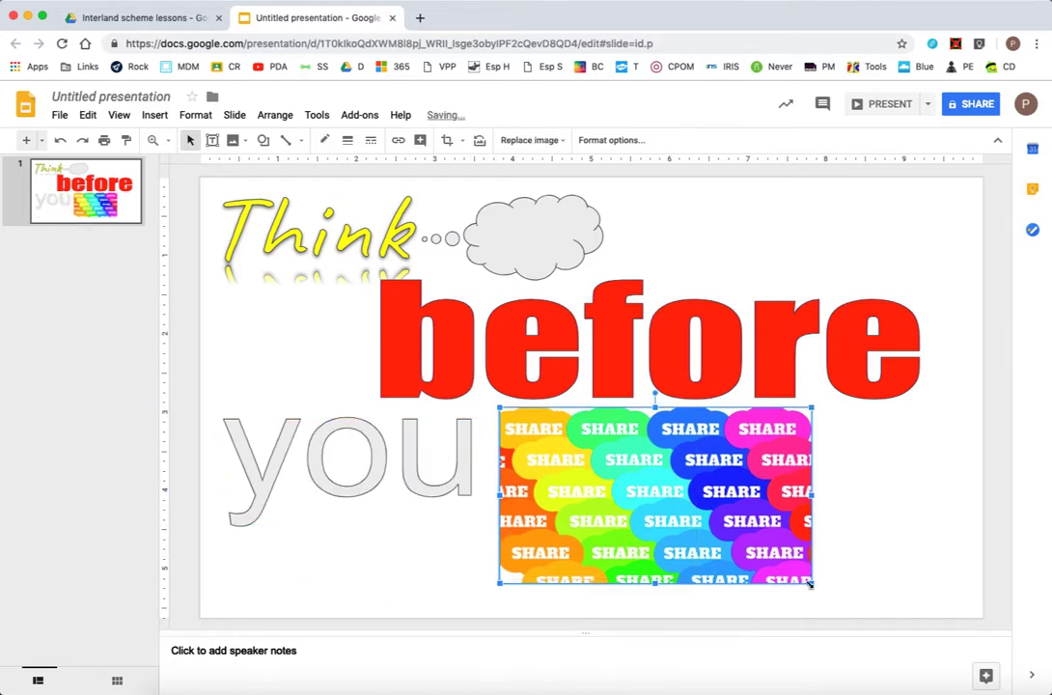
{"action": "left_click_drag", "start_coordinate": [812, 584], "coordinate": [900, 615]}
{"action": "left_click", "coordinate": [918, 590]}
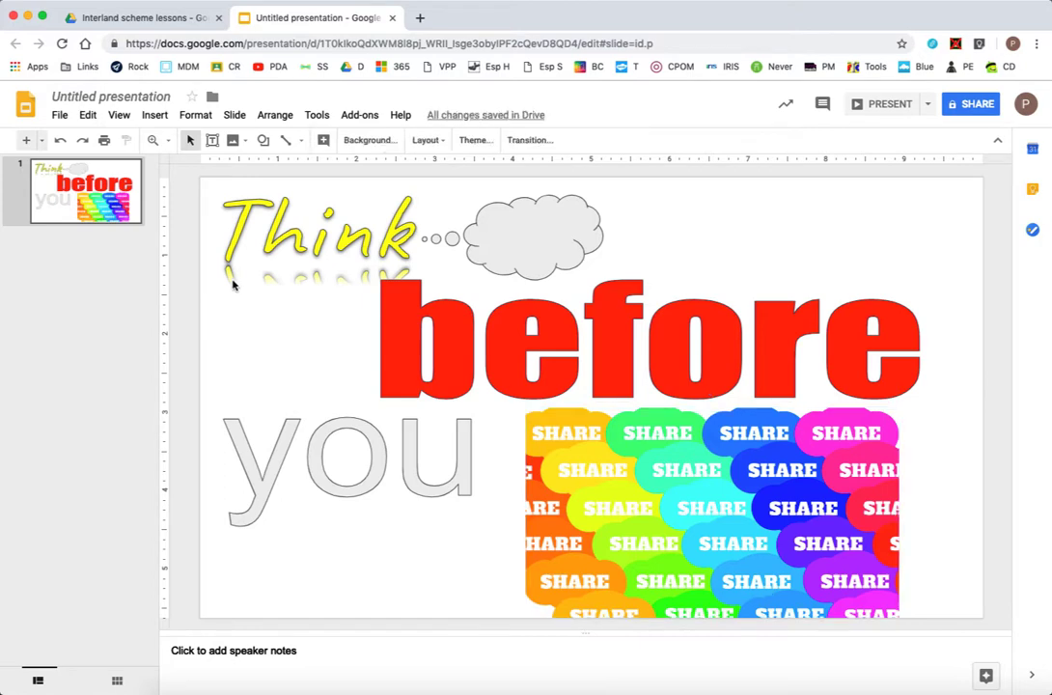
Animate the Think text to fly in from the top
{"action": "left_click", "coordinate": [277, 257]}
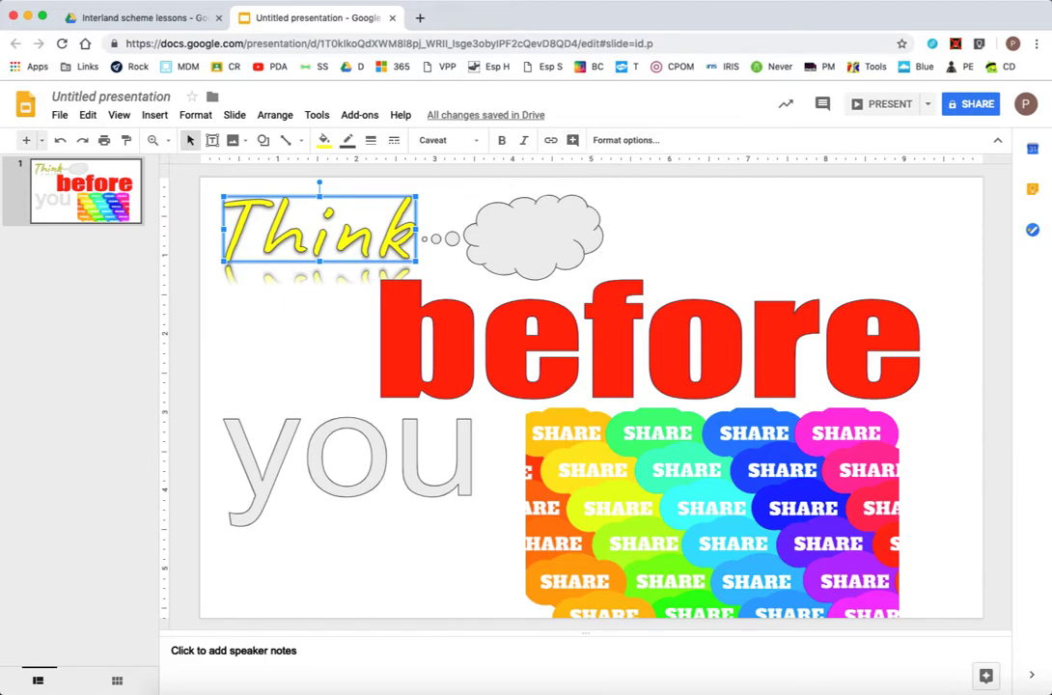
{"action": "left_click", "coordinate": [686, 286]}
{"action": "key", "text": "ctrl+alt+shift+b"}
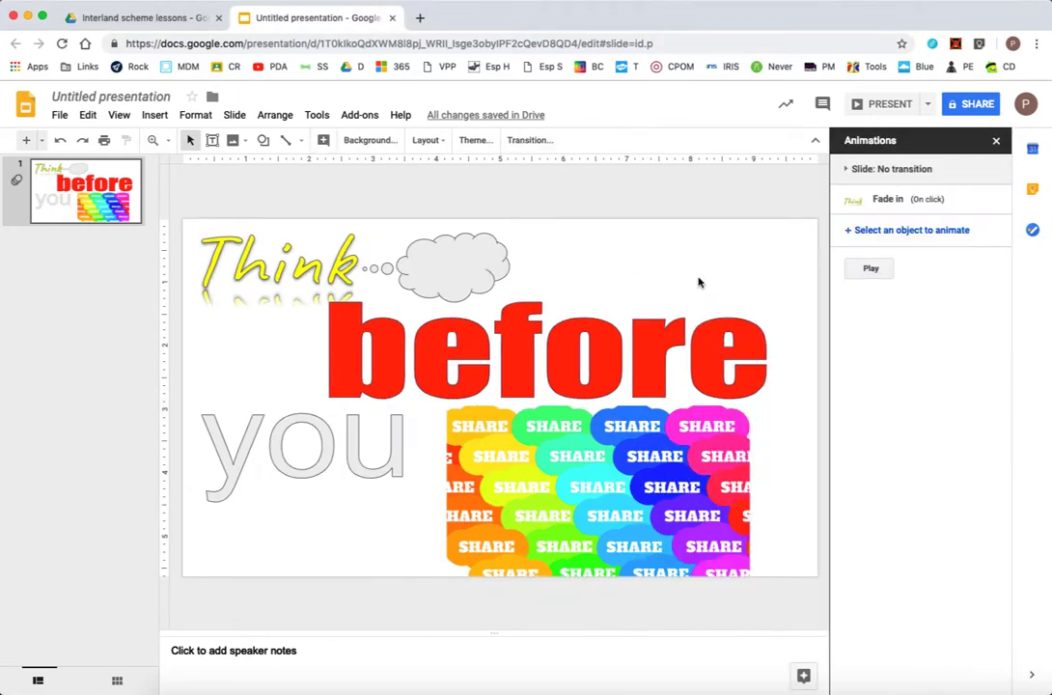
{"action": "right_click", "coordinate": [285, 271]}
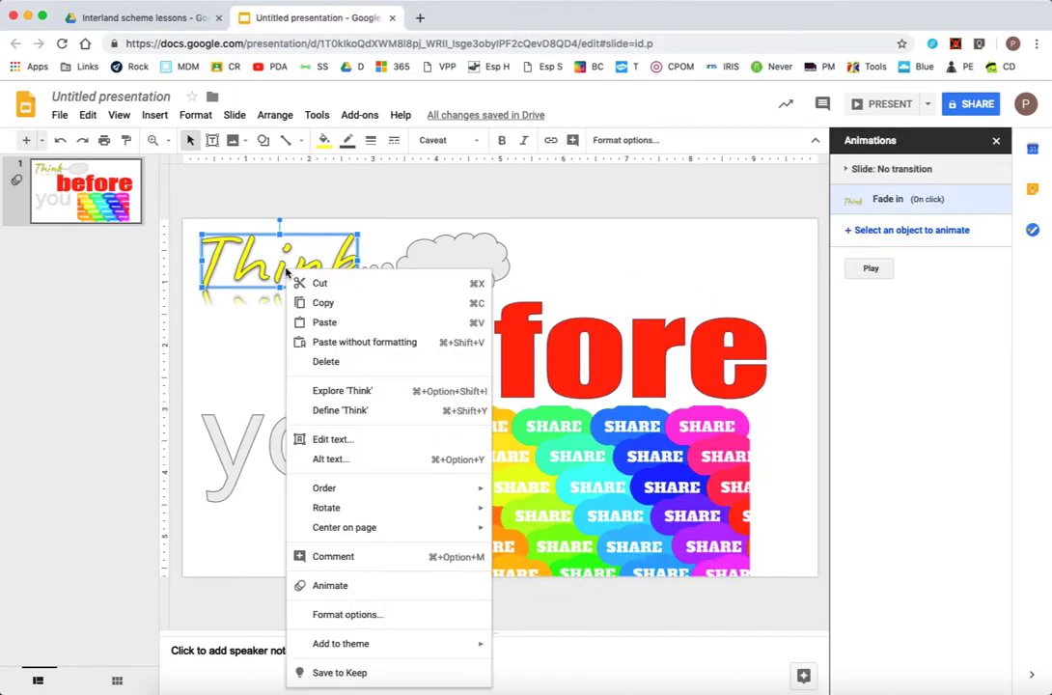
{"action": "left_click", "coordinate": [329, 585]}
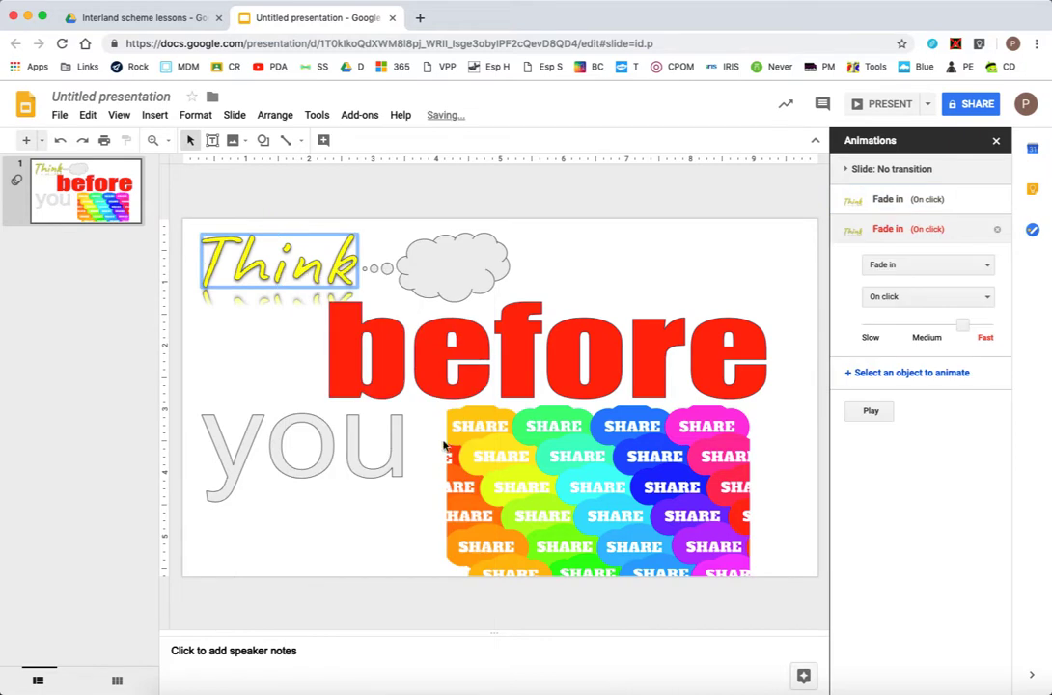
{"action": "left_click", "coordinate": [878, 204]}
{"action": "left_click", "coordinate": [913, 236]}
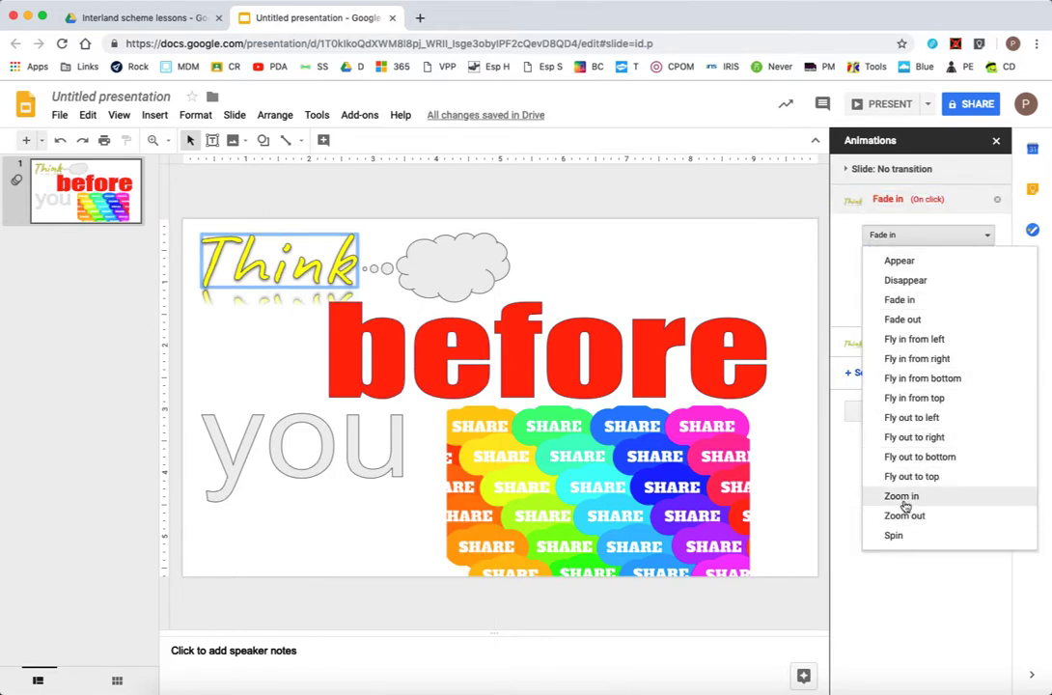
{"action": "left_click", "coordinate": [917, 397]}
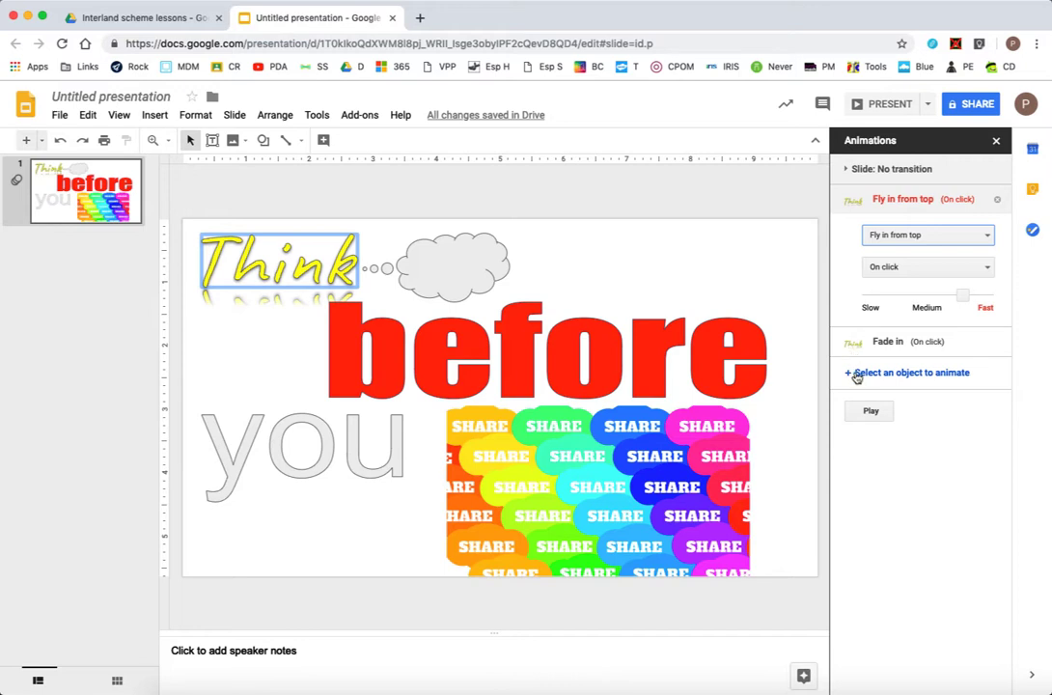
Delete the extra Fade in animation from the list
{"action": "left_click", "coordinate": [895, 342]}
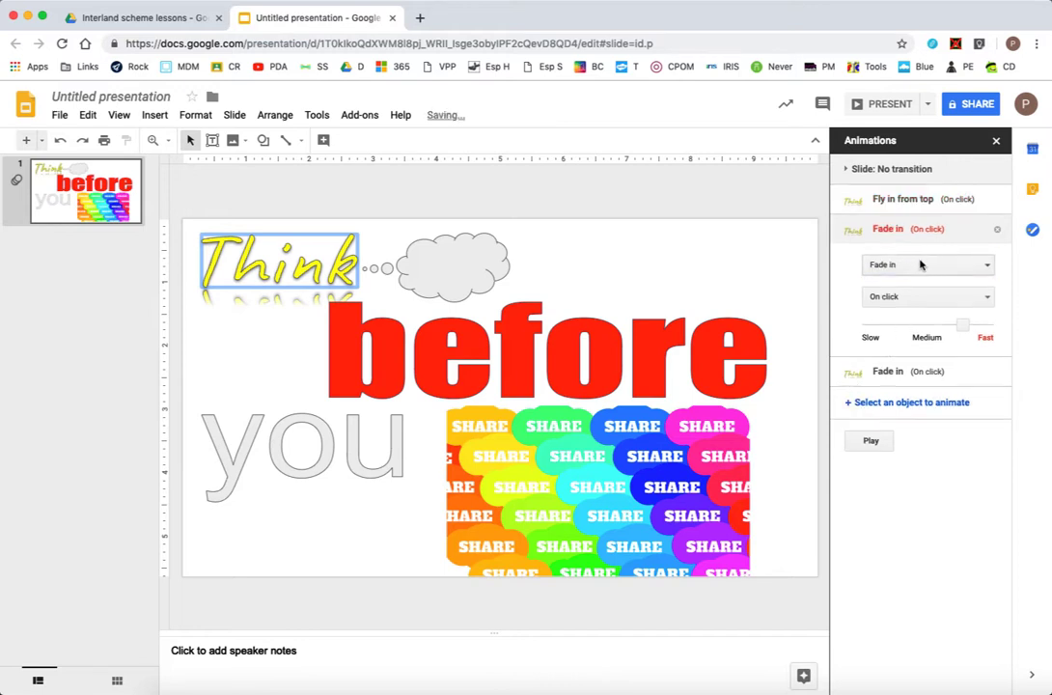
{"action": "left_click", "coordinate": [853, 375]}
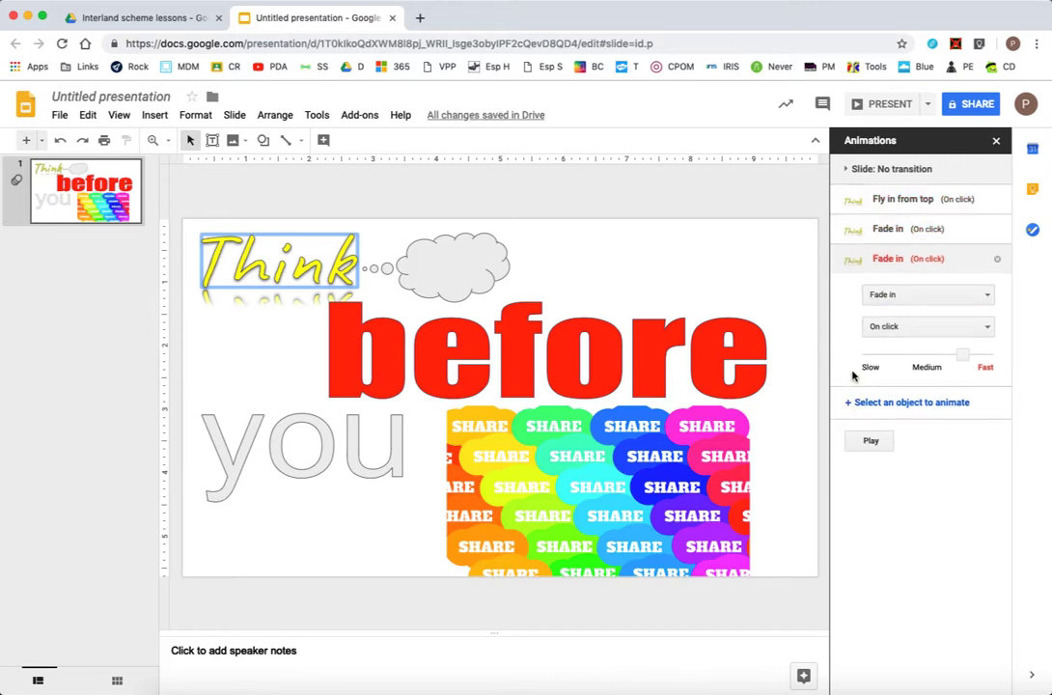
{"action": "left_click", "coordinate": [1002, 259]}
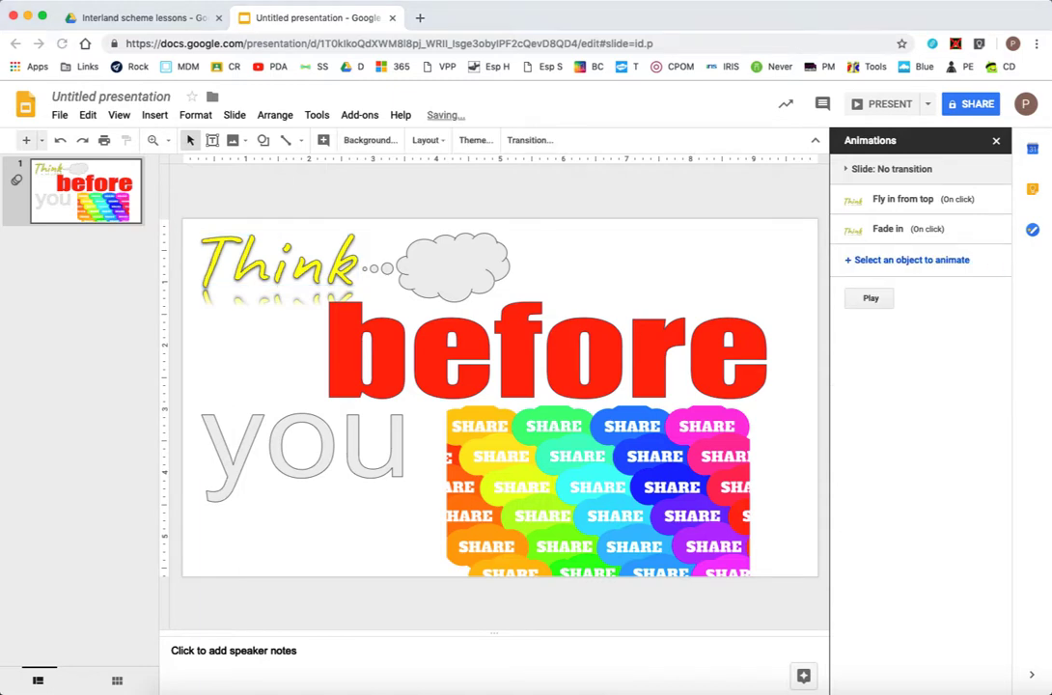
Remove the leftover Fade in and make the cloud fly in from the right
{"action": "left_click", "coordinate": [423, 285]}
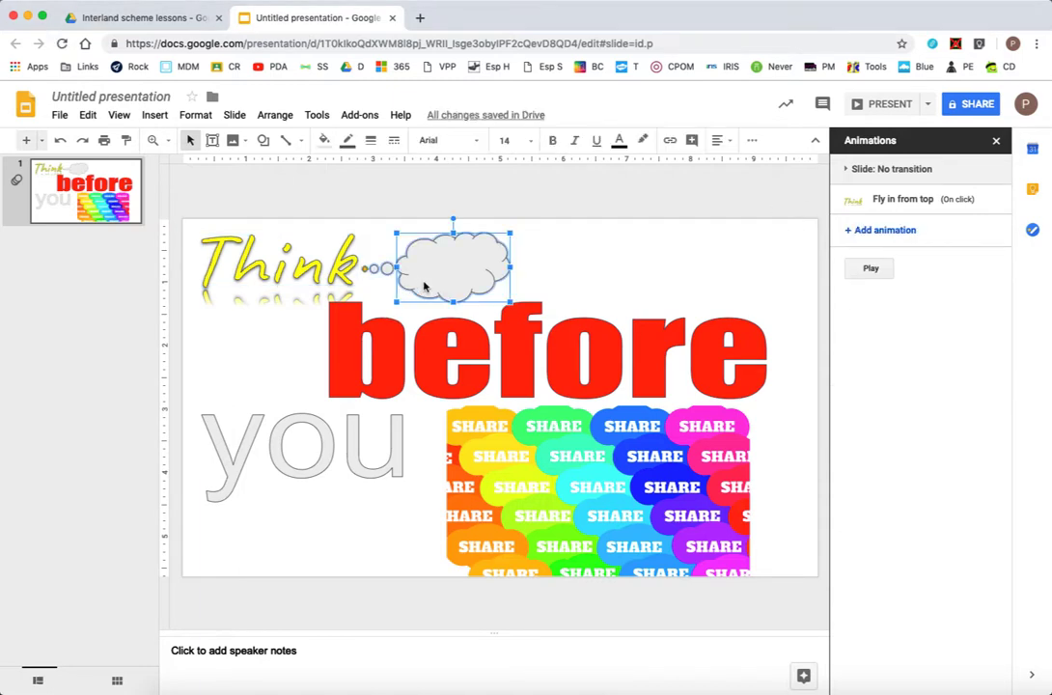
{"action": "left_click", "coordinate": [849, 231]}
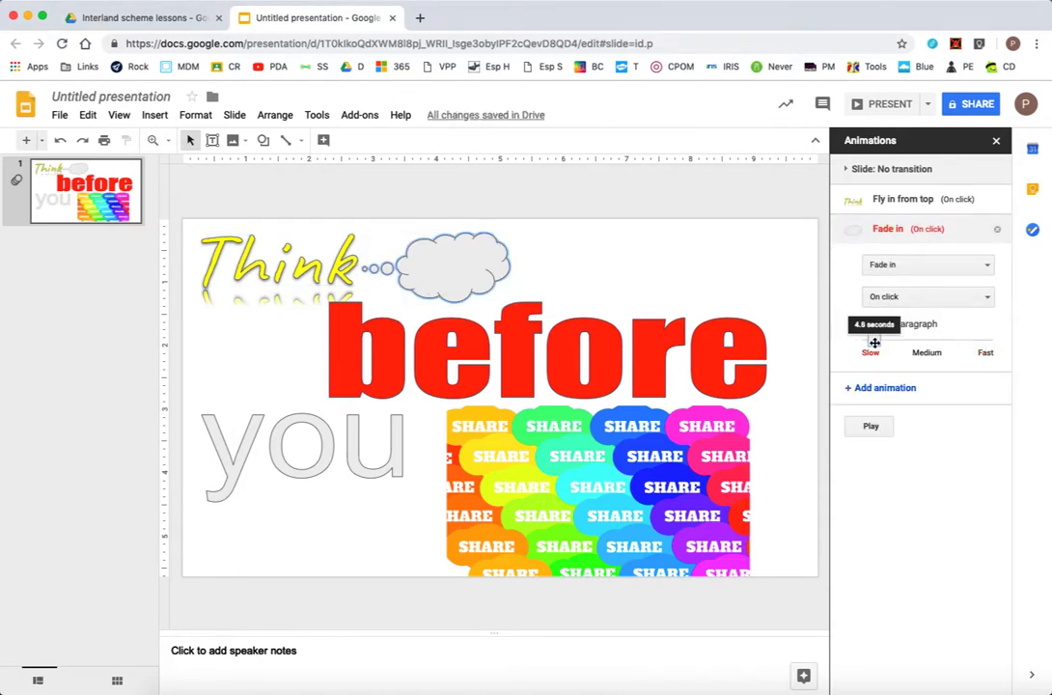
{"action": "left_click", "coordinate": [851, 388]}
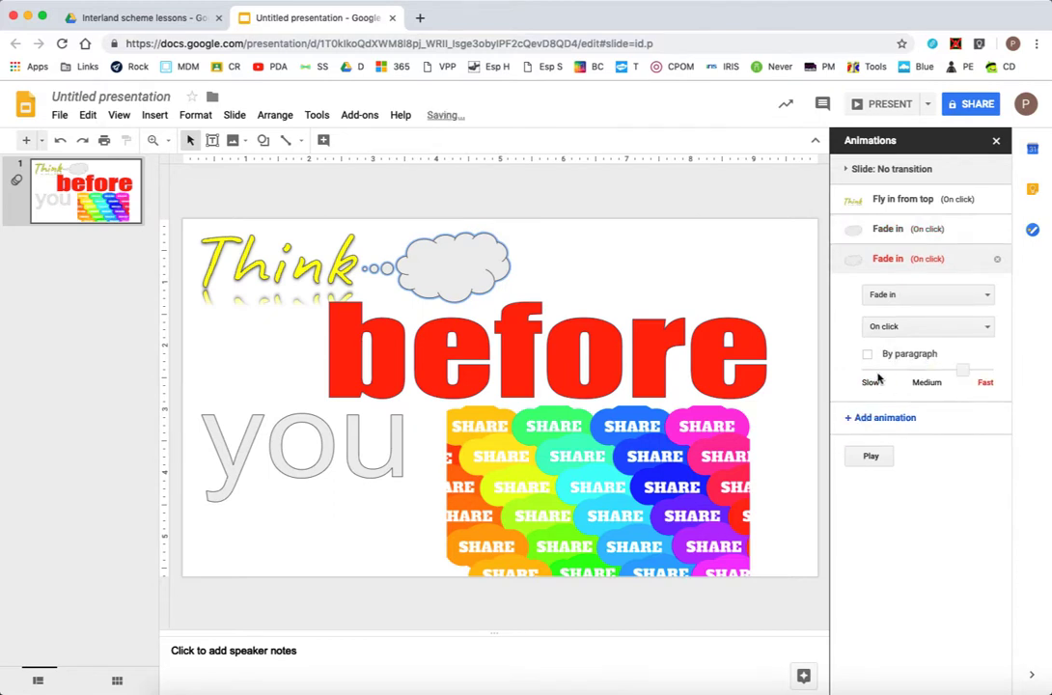
{"action": "left_click", "coordinate": [912, 296]}
{"action": "left_click", "coordinate": [880, 414]}
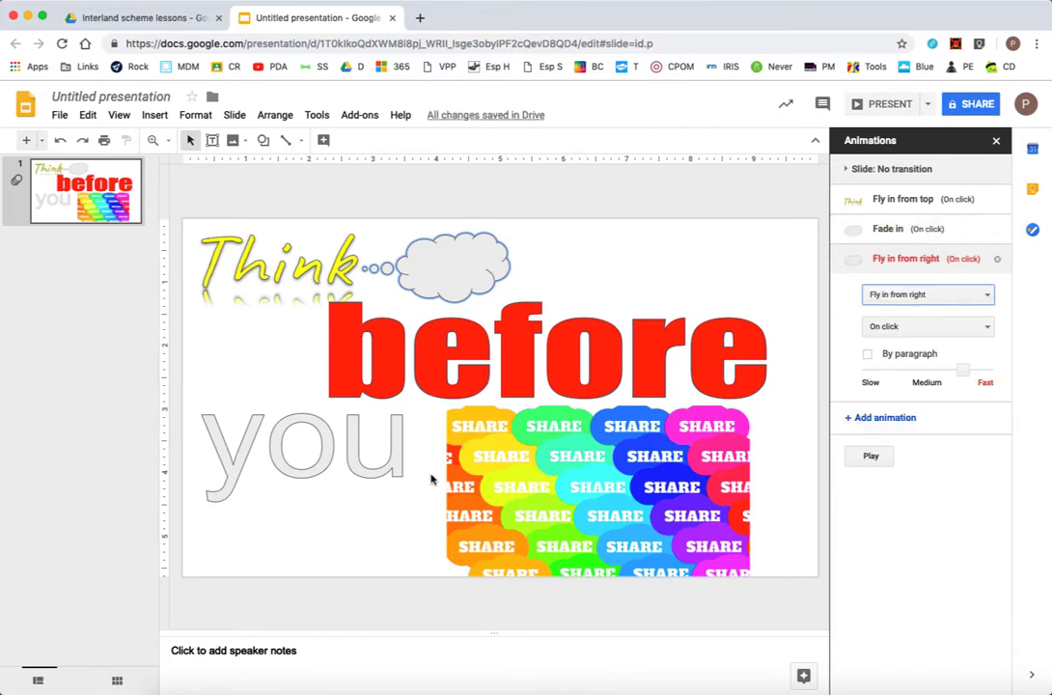
Make 'you' fly in from the left
{"action": "left_click", "coordinate": [396, 468]}
{"action": "left_click", "coordinate": [880, 287]}
{"action": "left_click", "coordinate": [934, 324]}
{"action": "left_click", "coordinate": [934, 428]}
Give the SHARE image a medium-speed Spin and preview the animations
{"action": "left_click", "coordinate": [662, 492]}
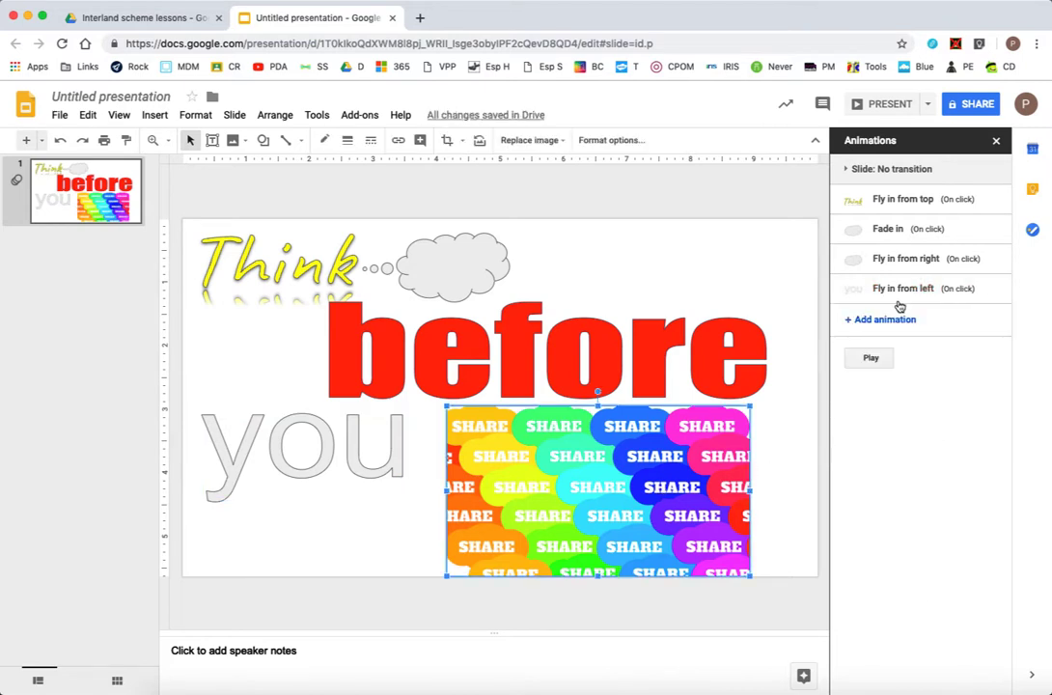
{"action": "left_click", "coordinate": [880, 316]}
{"action": "left_click", "coordinate": [925, 354]}
{"action": "left_click", "coordinate": [903, 659]}
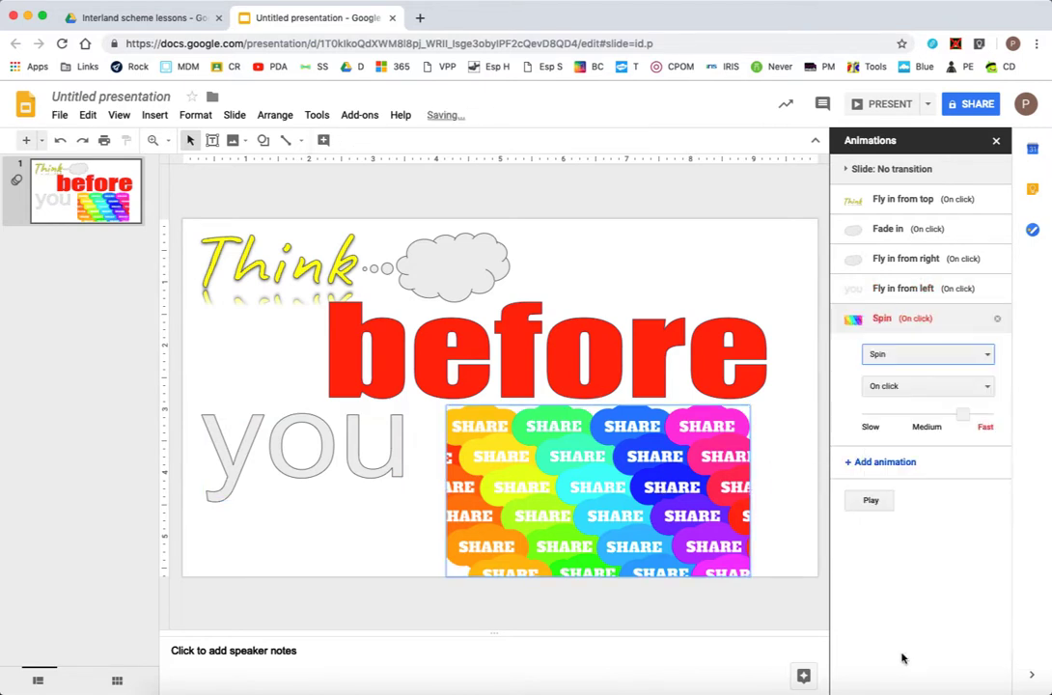
{"action": "left_click_drag", "start_coordinate": [962, 415], "coordinate": [937, 415]}
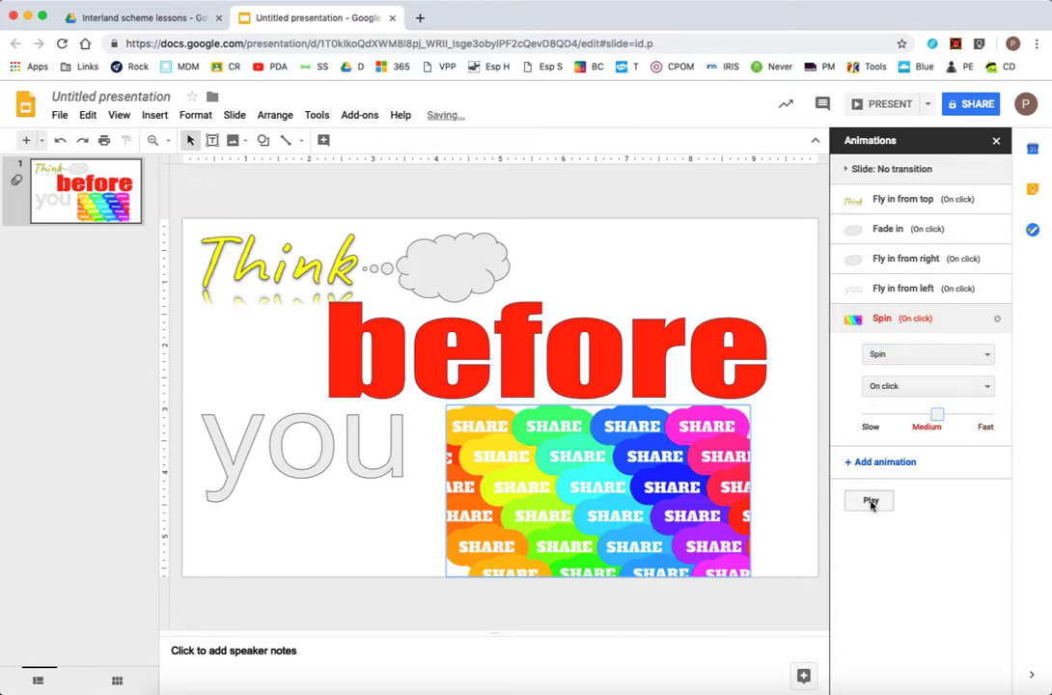
{"action": "left_click", "coordinate": [871, 498]}
{"action": "left_click", "coordinate": [775, 499]}
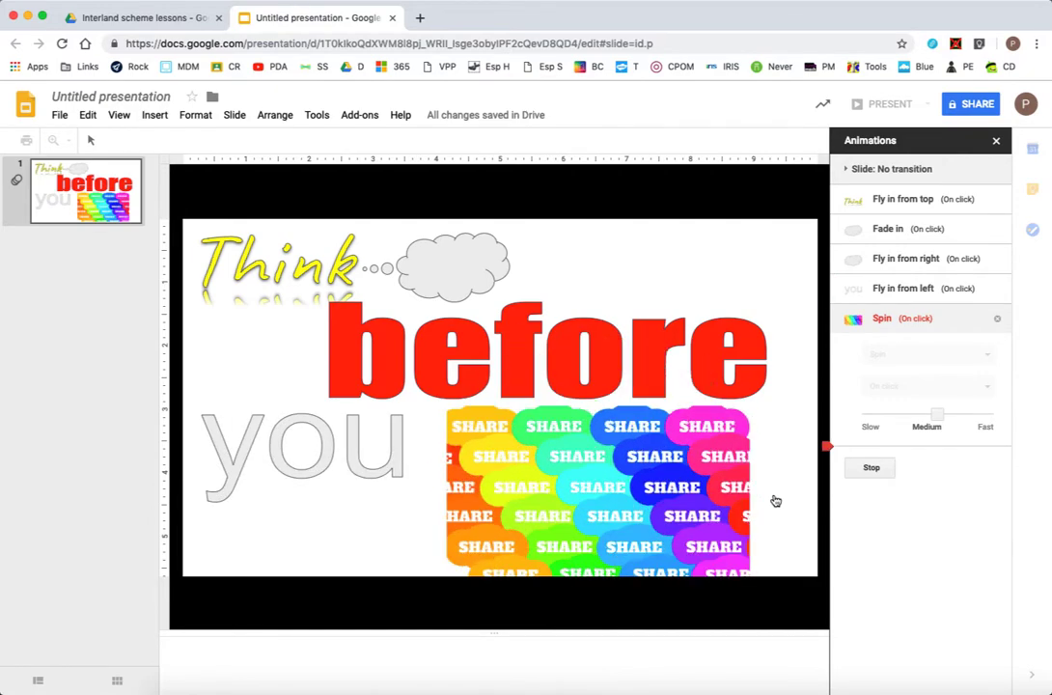
Make 'before' fly in from the right, placed above the Spin in the order
{"action": "left_click", "coordinate": [473, 304]}
{"action": "left_click", "coordinate": [873, 347]}
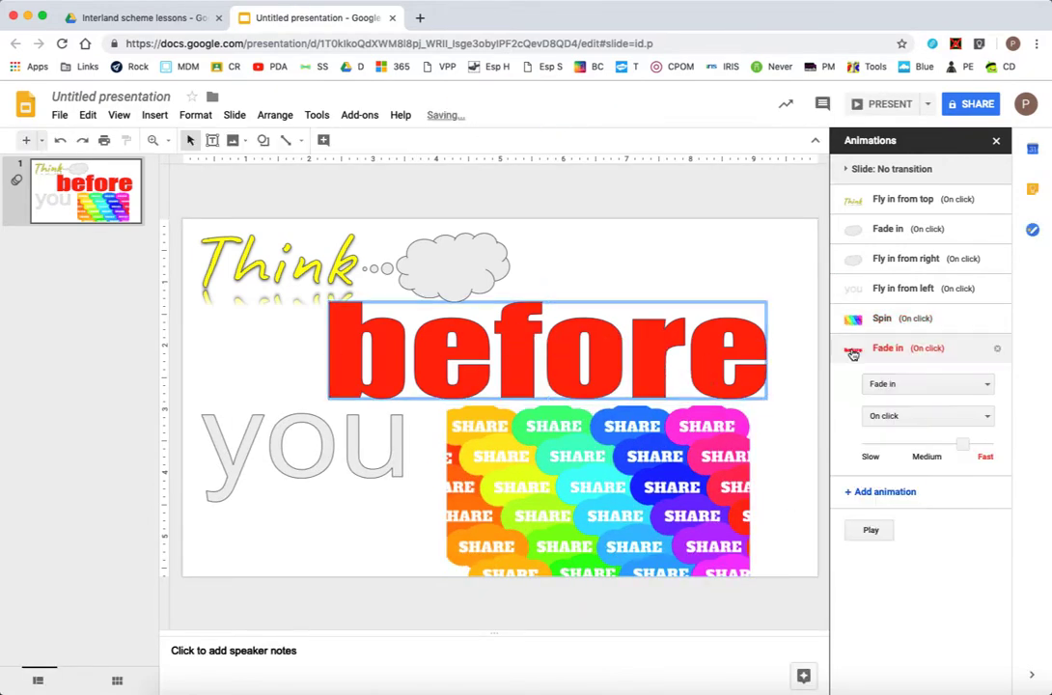
{"action": "left_click", "coordinate": [931, 386]}
{"action": "left_click", "coordinate": [927, 507]}
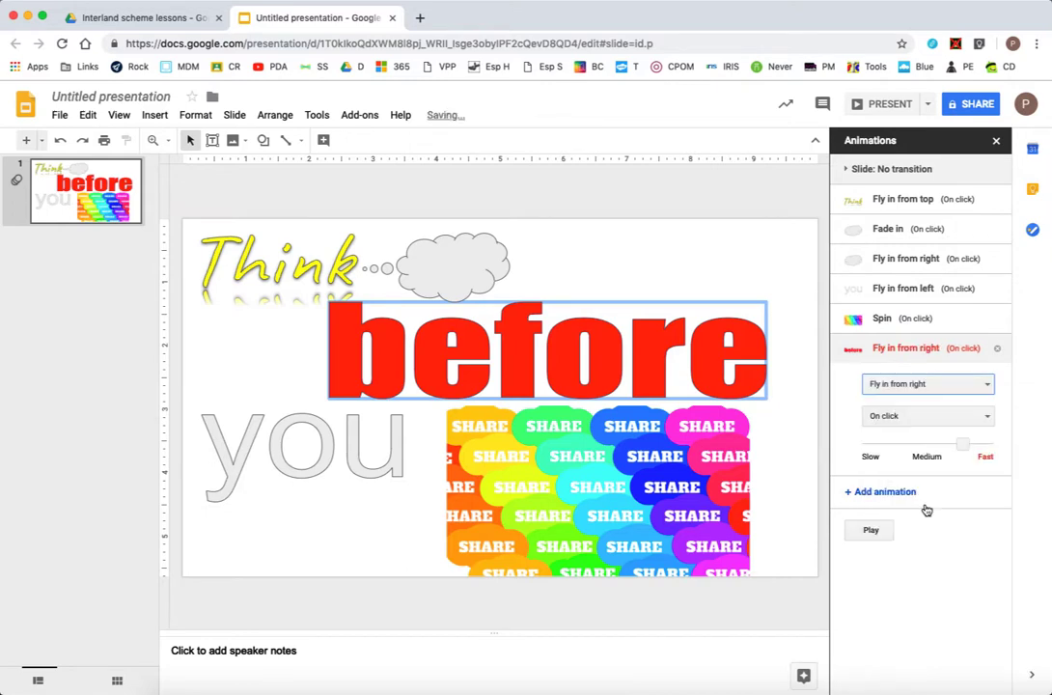
{"action": "left_click_drag", "start_coordinate": [845, 349], "coordinate": [845, 285]}
{"action": "left_click", "coordinate": [872, 531]}
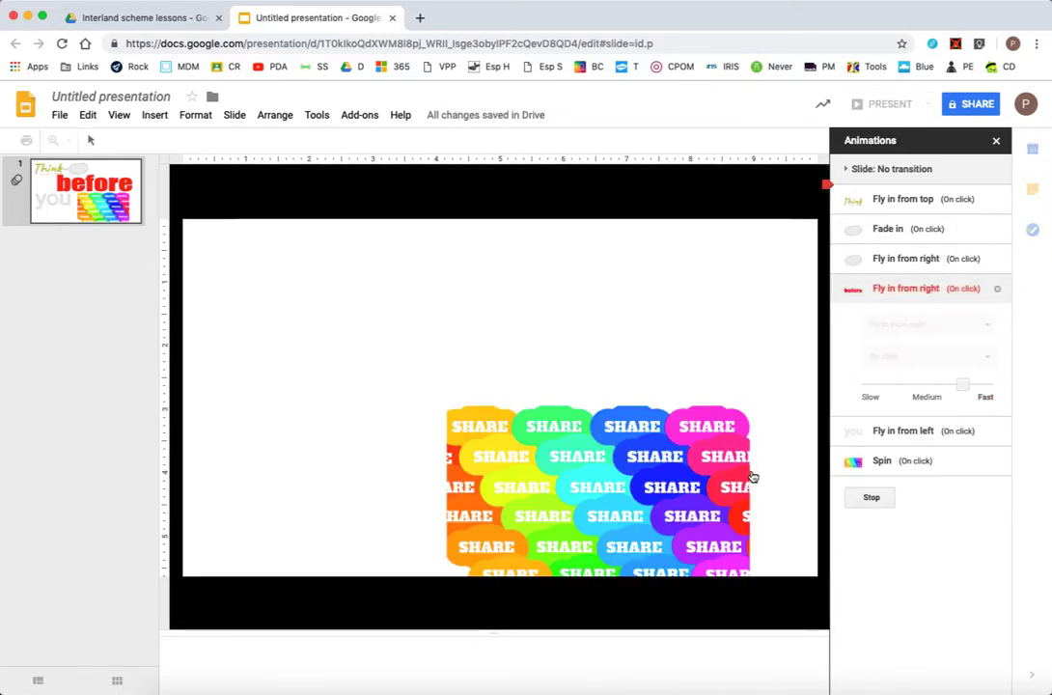
Replace the SHARE image's Spin with Fly in from left and preview
{"action": "left_click", "coordinate": [864, 461]}
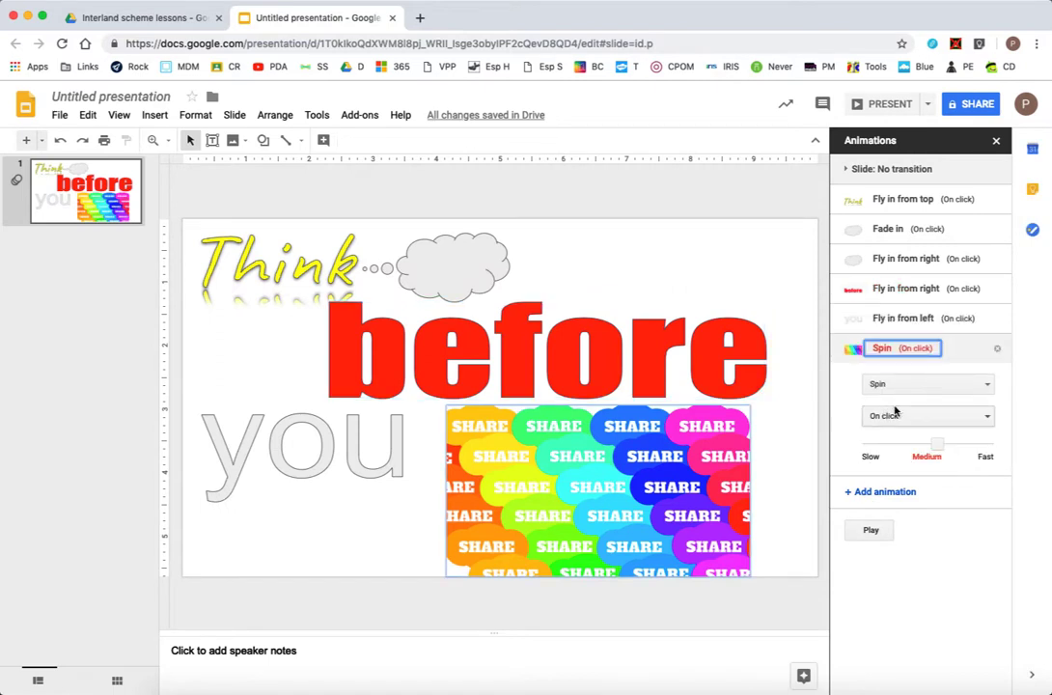
{"action": "left_click", "coordinate": [955, 414]}
{"action": "left_click", "coordinate": [946, 547]}
{"action": "left_click", "coordinate": [997, 348]}
{"action": "left_click", "coordinate": [594, 394]}
{"action": "left_click", "coordinate": [874, 350]}
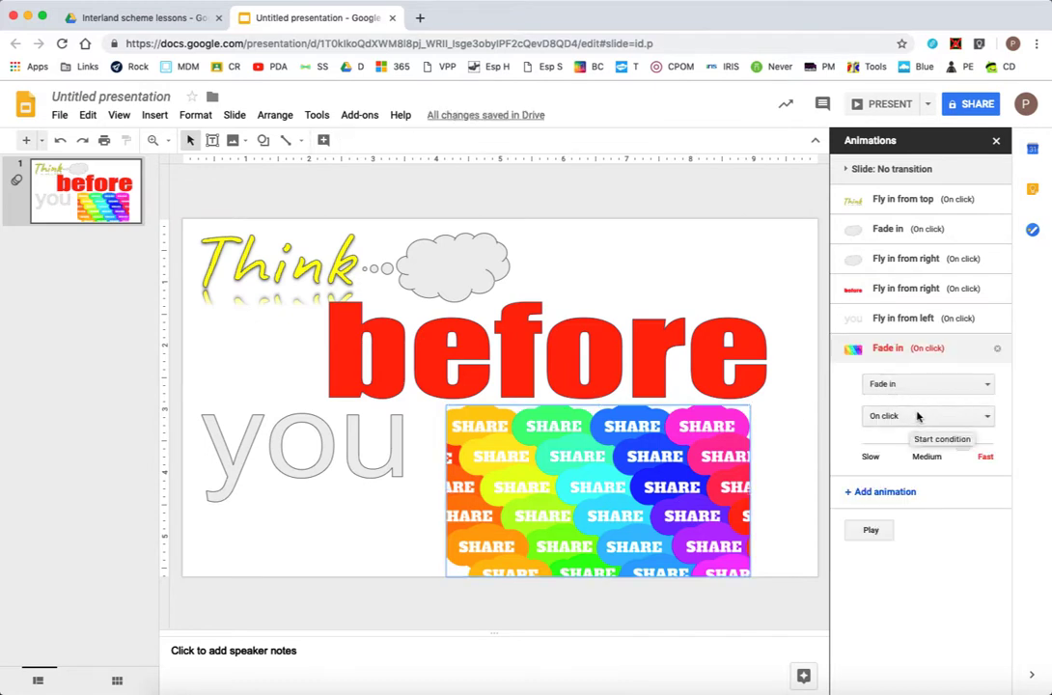
{"action": "left_click", "coordinate": [926, 383]}
{"action": "left_click", "coordinate": [936, 477]}
{"action": "left_click", "coordinate": [870, 529]}
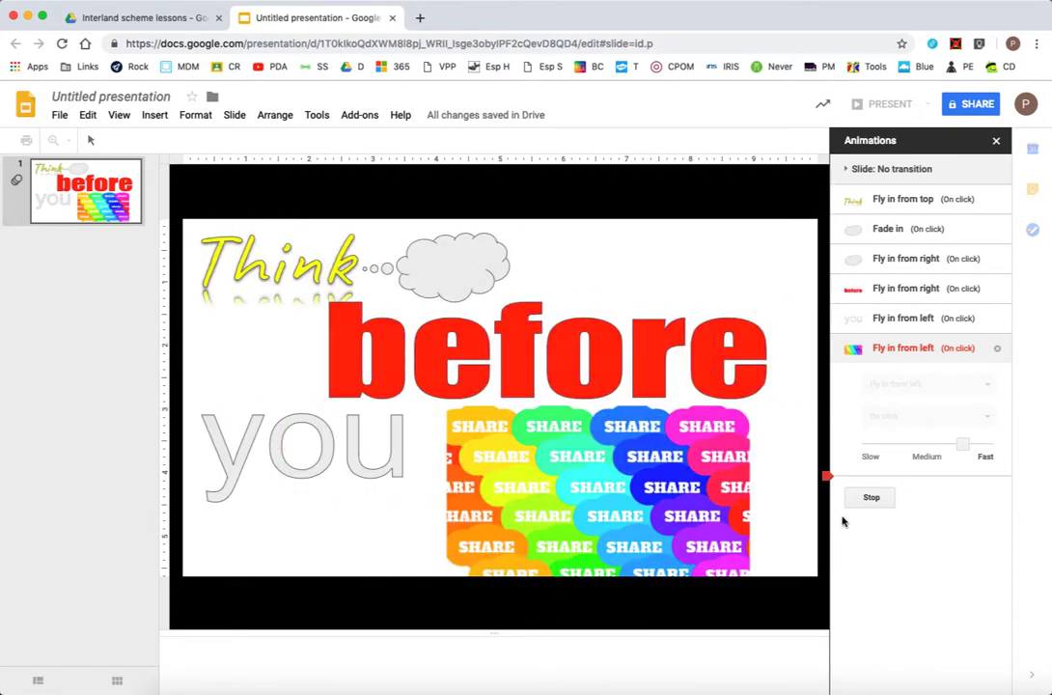
Delete the cloud's duplicate Fly in from right animation and preview again
{"action": "left_click", "coordinate": [899, 233]}
{"action": "left_click", "coordinate": [902, 401]}
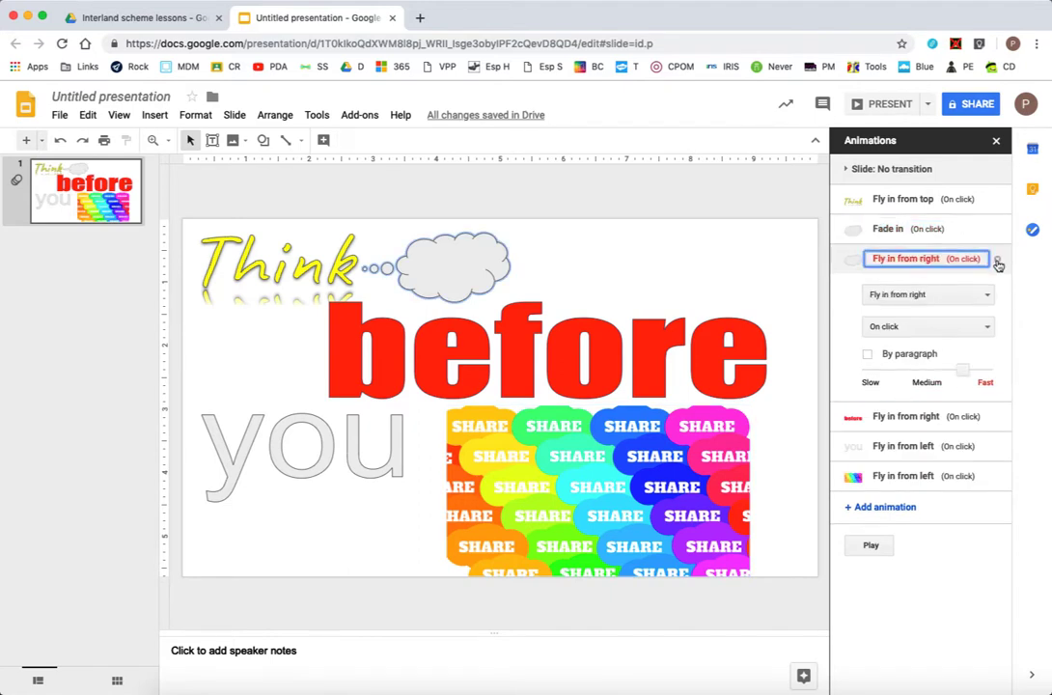
{"action": "left_click", "coordinate": [998, 263]}
{"action": "left_click", "coordinate": [871, 387]}
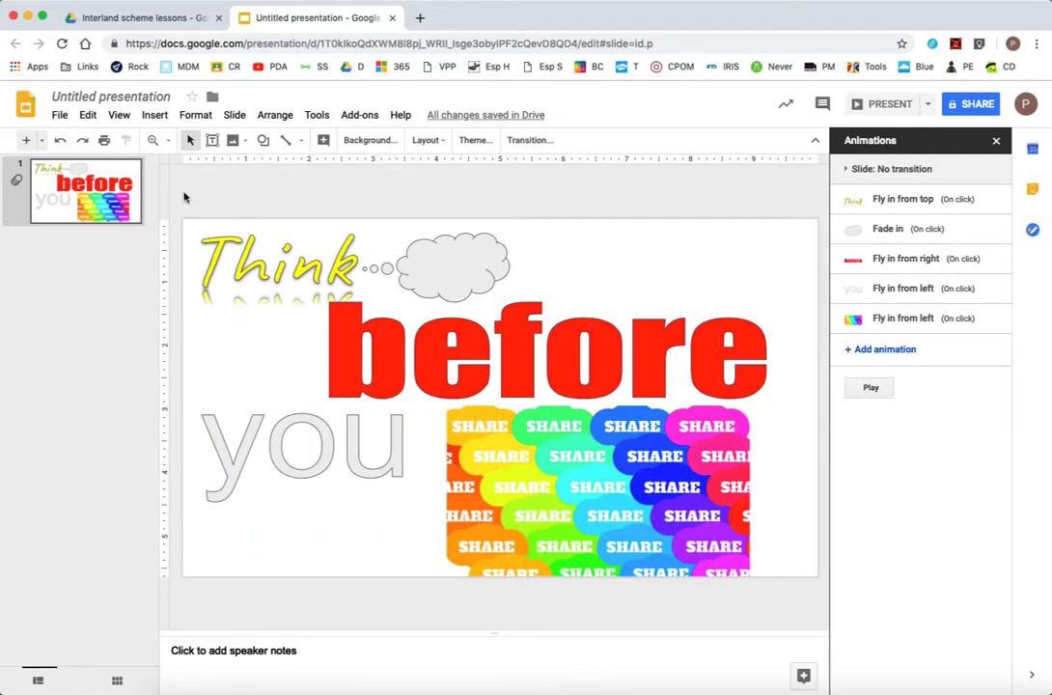
Add a new animation to all five elements, setting Think and 'before' to Fade out
{"action": "left_click_drag", "start_coordinate": [194, 200], "coordinate": [784, 610]}
{"action": "left_click", "coordinate": [885, 349]}
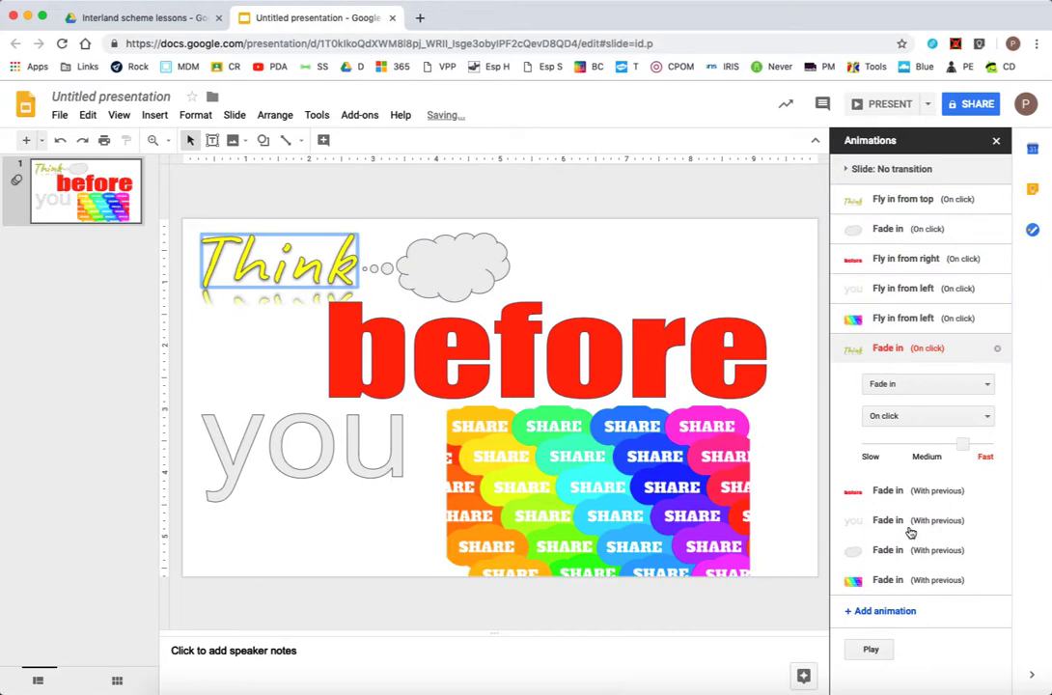
{"action": "left_click", "coordinate": [928, 383]}
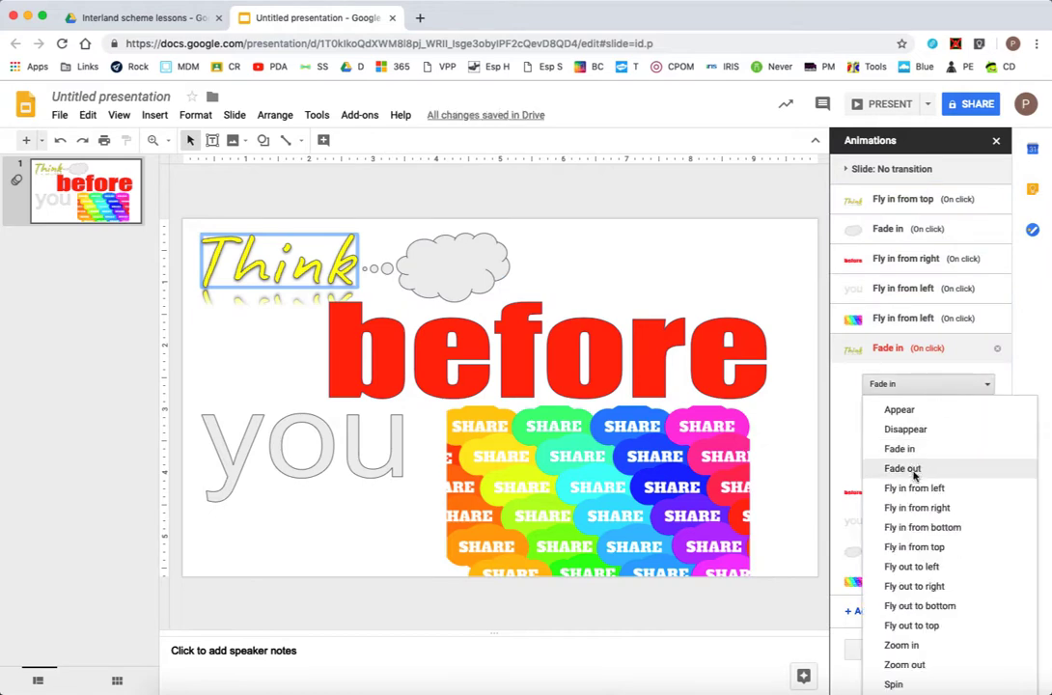
{"action": "left_click", "coordinate": [914, 470]}
{"action": "left_click", "coordinate": [894, 493]}
{"action": "left_click", "coordinate": [928, 413]}
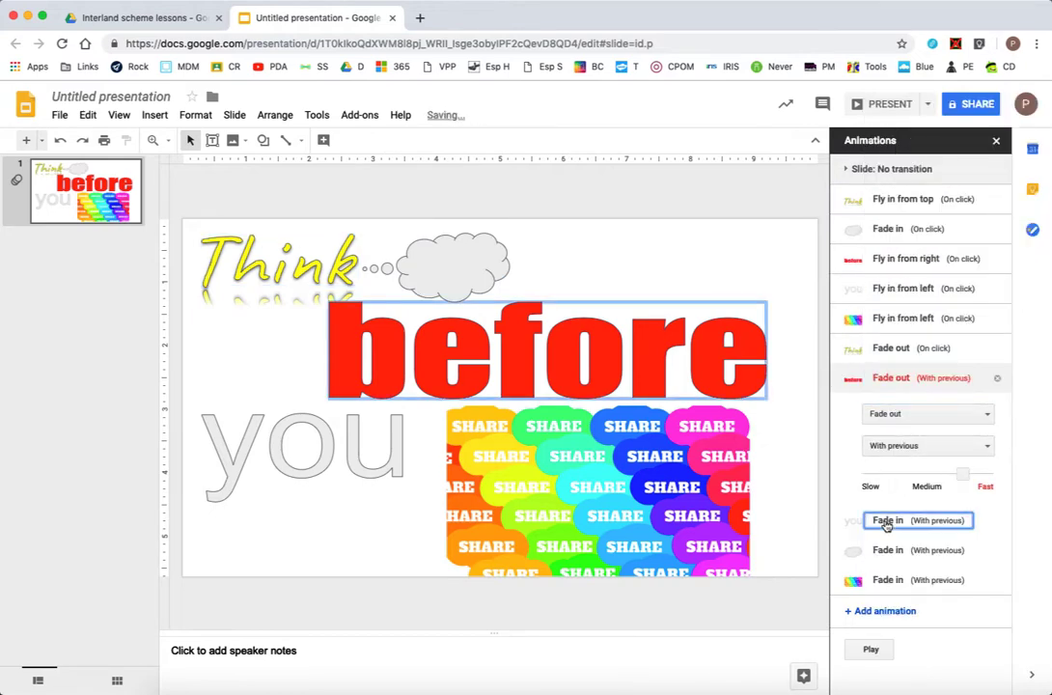
{"action": "left_click", "coordinate": [892, 172]}
Set the new animations for 'you', the cloud and the SHARE image to Fade out, then preview
{"action": "left_click", "coordinate": [919, 408]}
{"action": "left_click", "coordinate": [922, 443]}
{"action": "left_click", "coordinate": [902, 197]}
{"action": "left_click", "coordinate": [888, 547]}
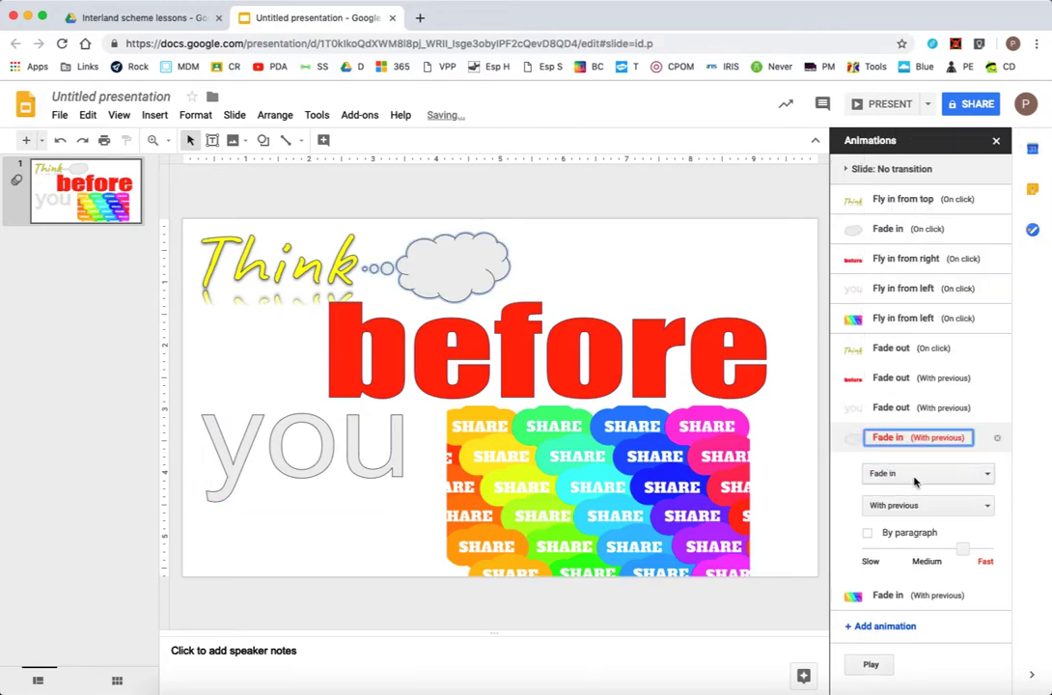
{"action": "left_click", "coordinate": [922, 473]}
{"action": "left_click", "coordinate": [902, 234]}
{"action": "left_click", "coordinate": [888, 594]}
{"action": "left_click", "coordinate": [922, 502]}
{"action": "left_click", "coordinate": [904, 228]}
{"action": "left_click", "coordinate": [853, 645]}
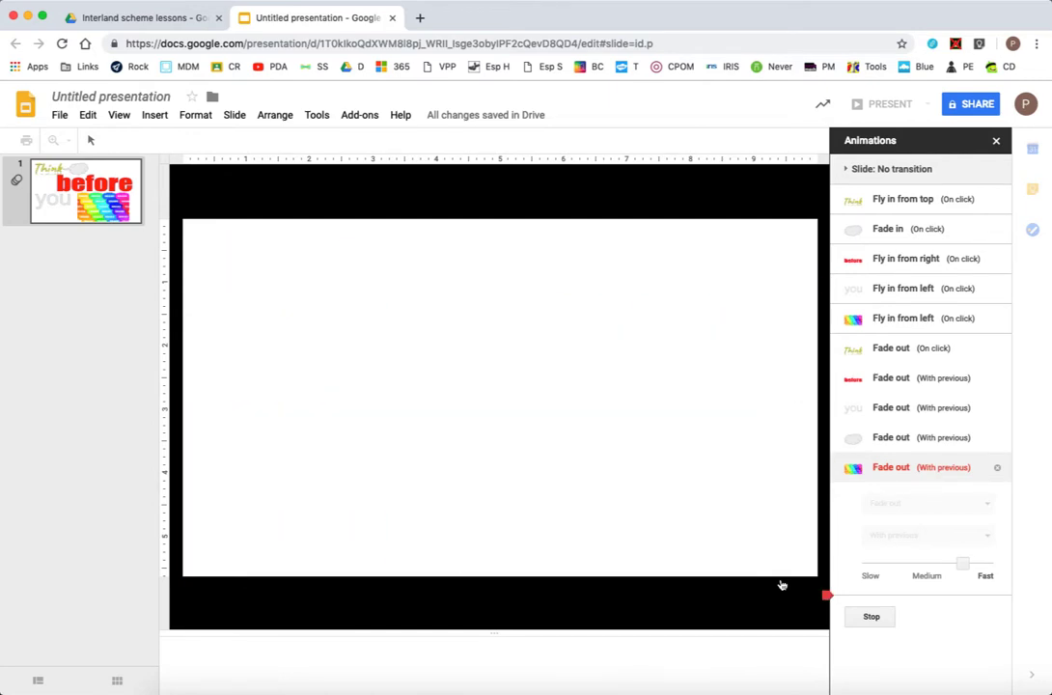
Change the closing effects for Think, 'before' and 'you' from Fade out to Spin
{"action": "left_click", "coordinate": [891, 350]}
{"action": "left_click", "coordinate": [878, 382]}
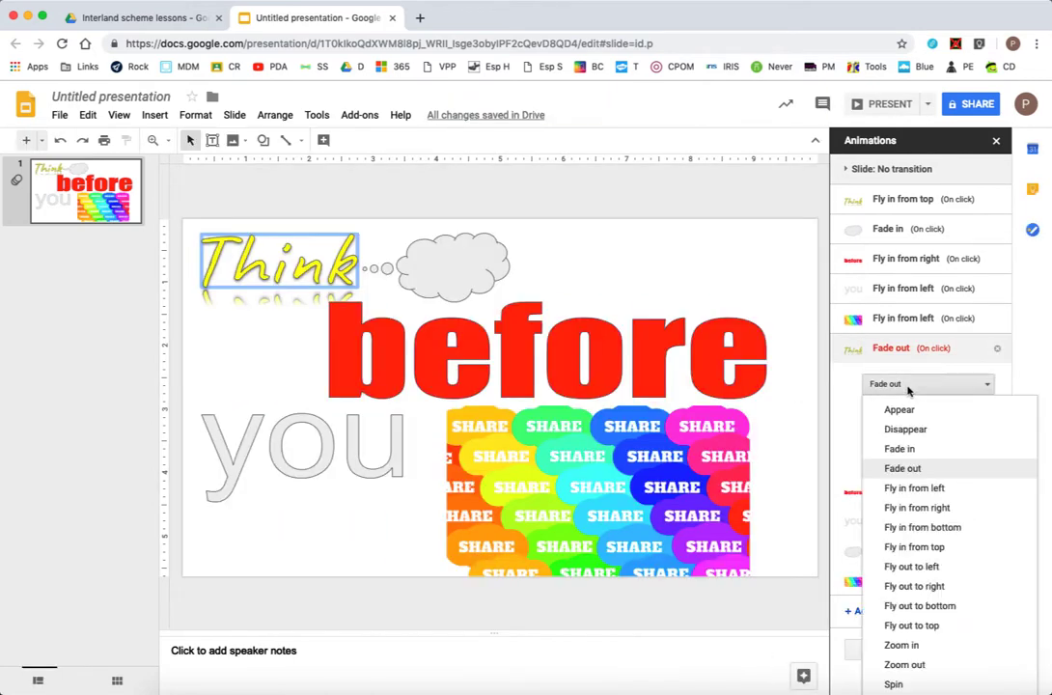
{"action": "left_click", "coordinate": [880, 682]}
{"action": "left_click", "coordinate": [927, 413]}
{"action": "left_click", "coordinate": [913, 391]}
{"action": "left_click", "coordinate": [890, 520]}
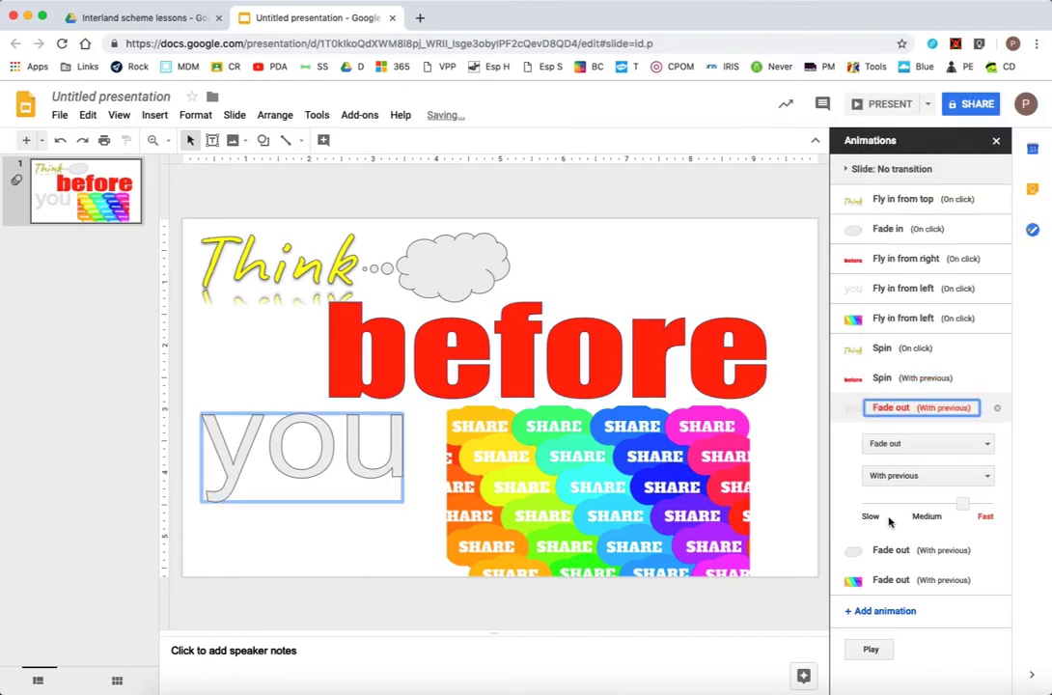
{"action": "left_click", "coordinate": [927, 443]}
{"action": "left_click", "coordinate": [913, 416]}
Switch the cloud and SHARE image closing effects to Spin and preview the full sequence
{"action": "left_click", "coordinate": [890, 550]}
{"action": "left_click", "coordinate": [924, 471]}
{"action": "left_click", "coordinate": [880, 447]}
{"action": "left_click", "coordinate": [890, 579]}
{"action": "left_click", "coordinate": [926, 503]}
{"action": "left_click", "coordinate": [880, 479]}
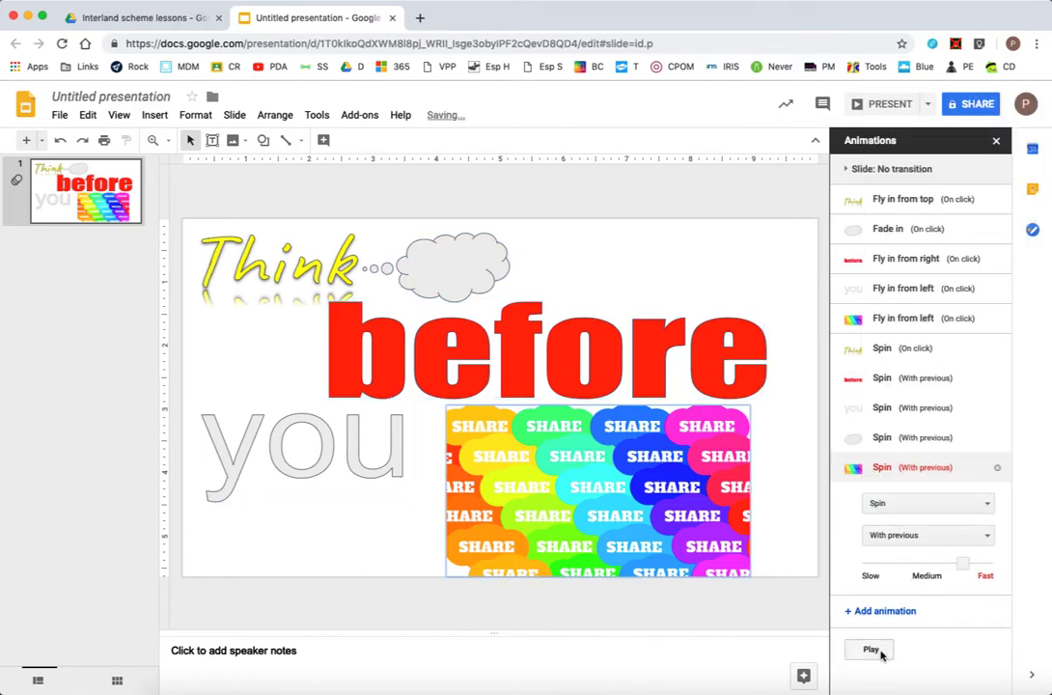
{"action": "left_click", "coordinate": [871, 648]}
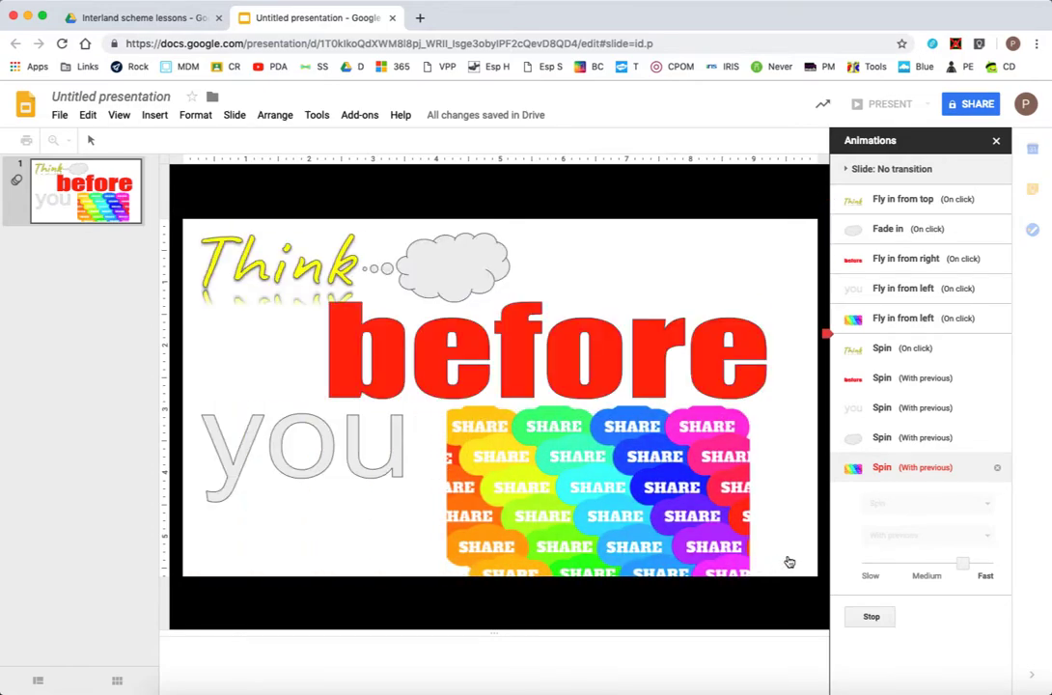